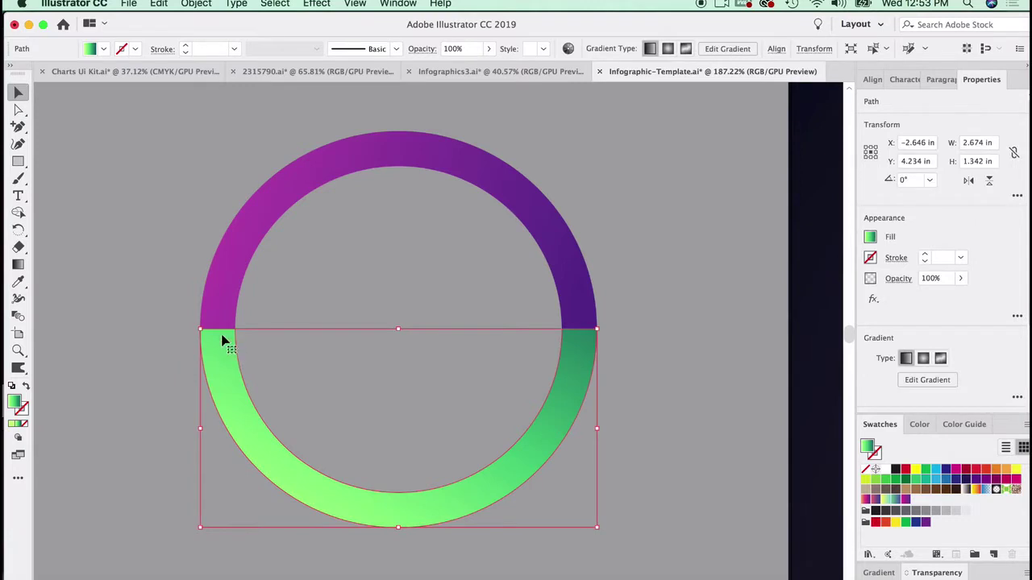
Add an anchor point at the middle of the green half-ring's left end and raise it into a peak.
{"action": "scroll", "coordinate": [166, 359], "scroll_direction": "up", "scroll_amount": 3}
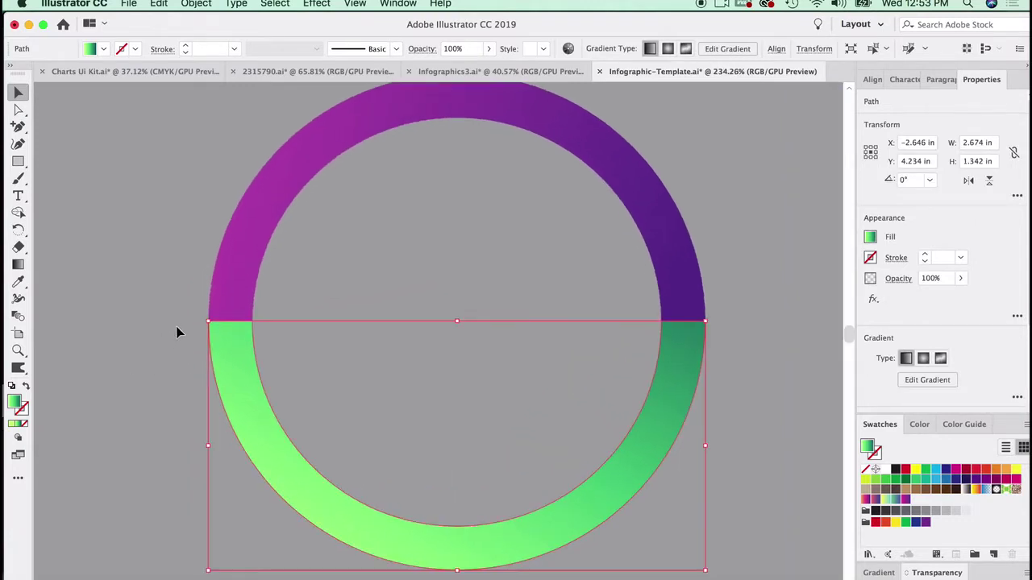
{"action": "left_click", "coordinate": [20, 127]}
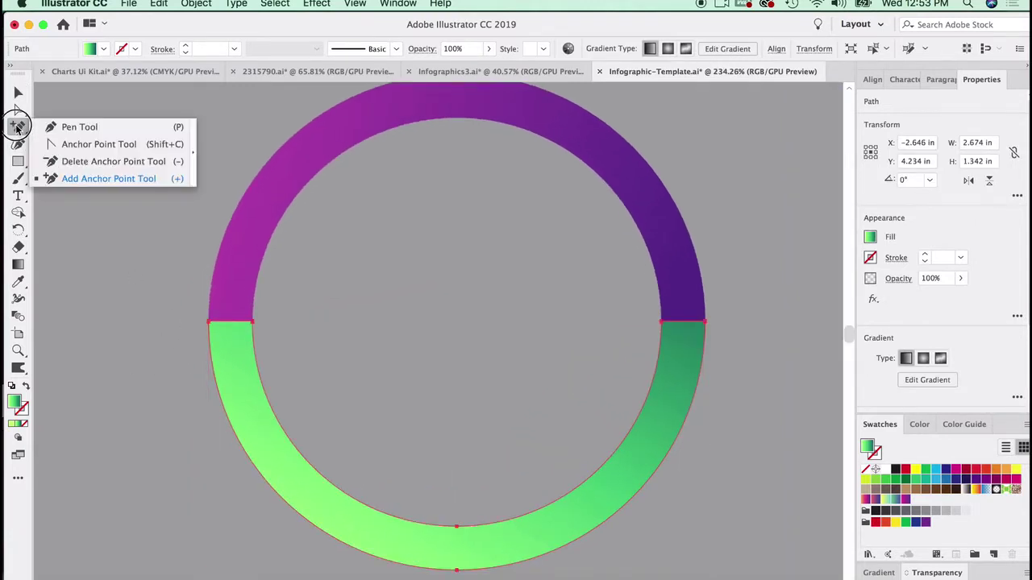
{"action": "left_click", "coordinate": [97, 179]}
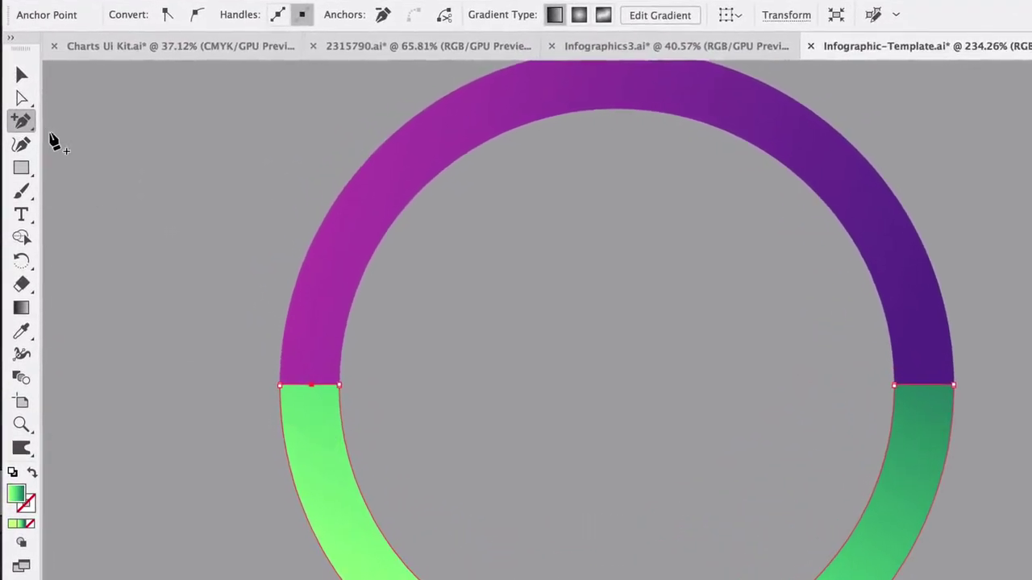
{"action": "left_click", "coordinate": [22, 98]}
{"action": "left_click_drag", "start_coordinate": [312, 386], "coordinate": [310, 413]}
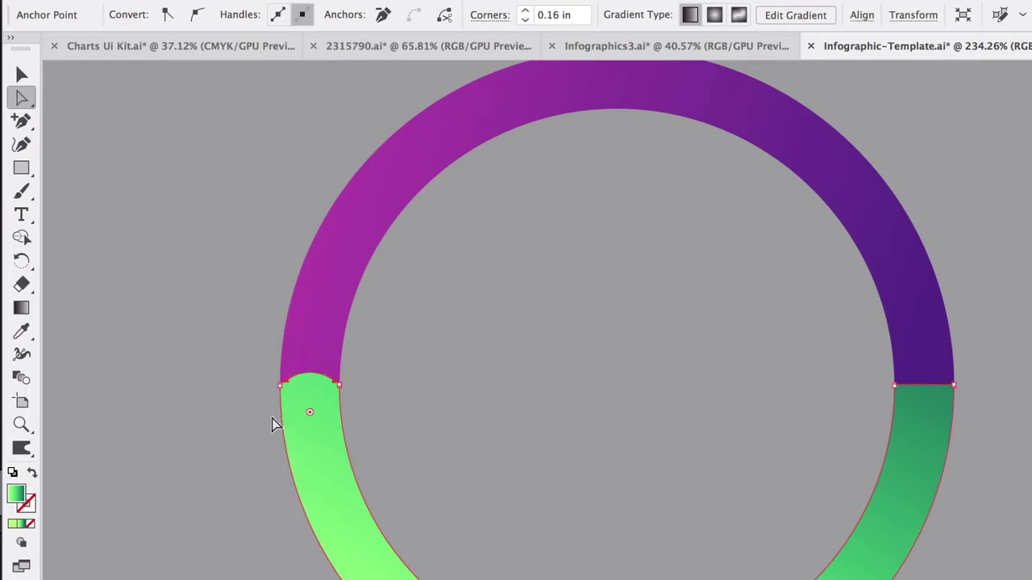
{"action": "key", "text": "ctrl+z"}
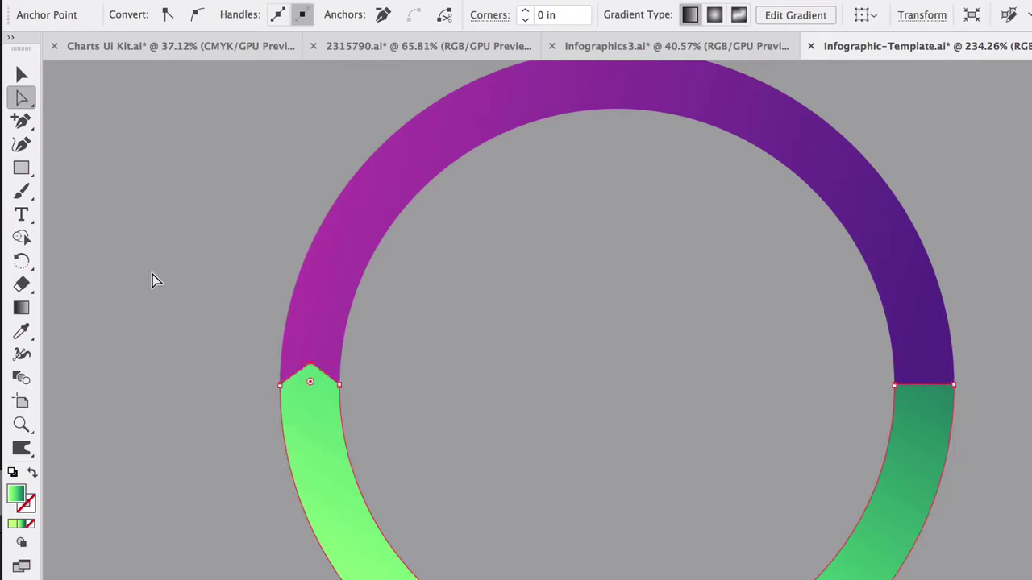
Round the green half-ring's left end by converting its raised peak to a smooth point with the Curvature tool.
{"action": "left_click", "coordinate": [22, 145]}
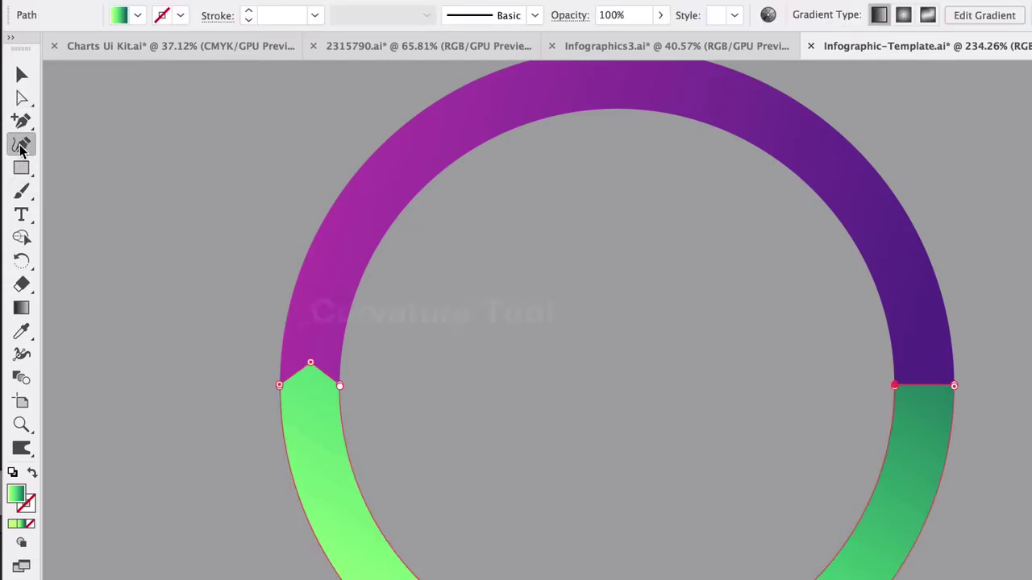
{"action": "double_click", "coordinate": [310, 362]}
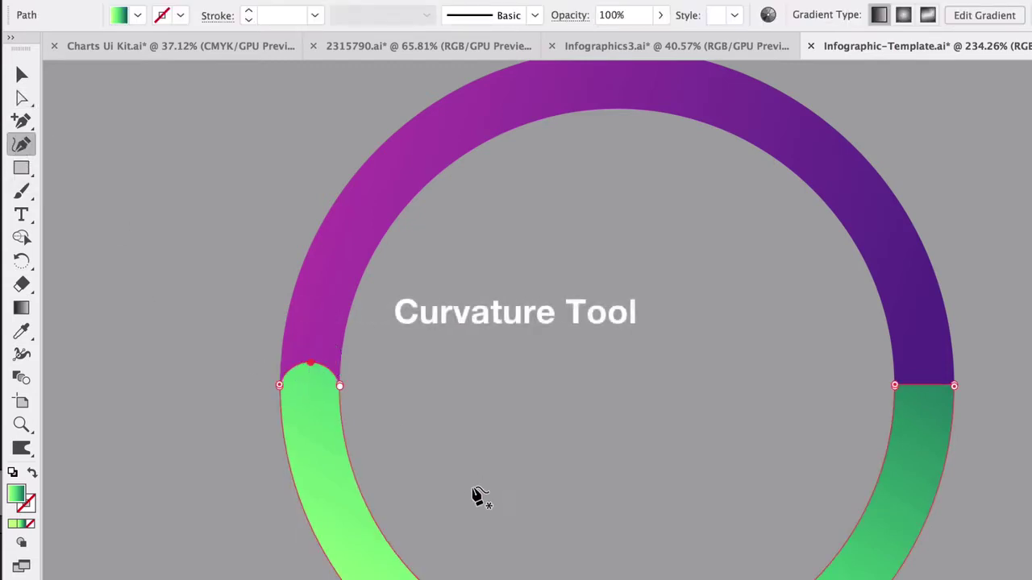
{"action": "double_click", "coordinate": [310, 363]}
{"action": "left_click_drag", "start_coordinate": [311, 364], "coordinate": [310, 344]}
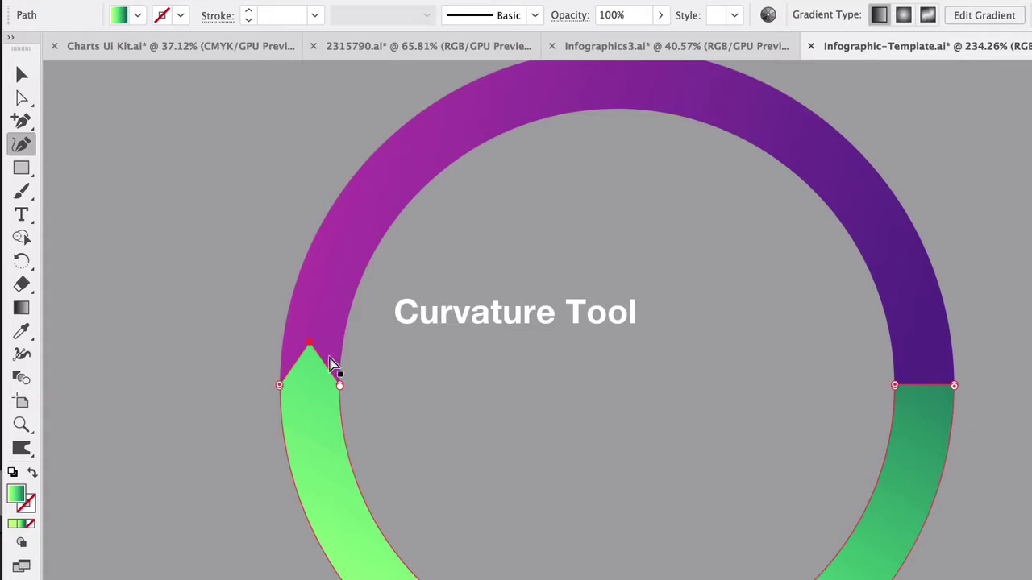
{"action": "key", "text": "ctrl+z"}
{"action": "double_click", "coordinate": [311, 364]}
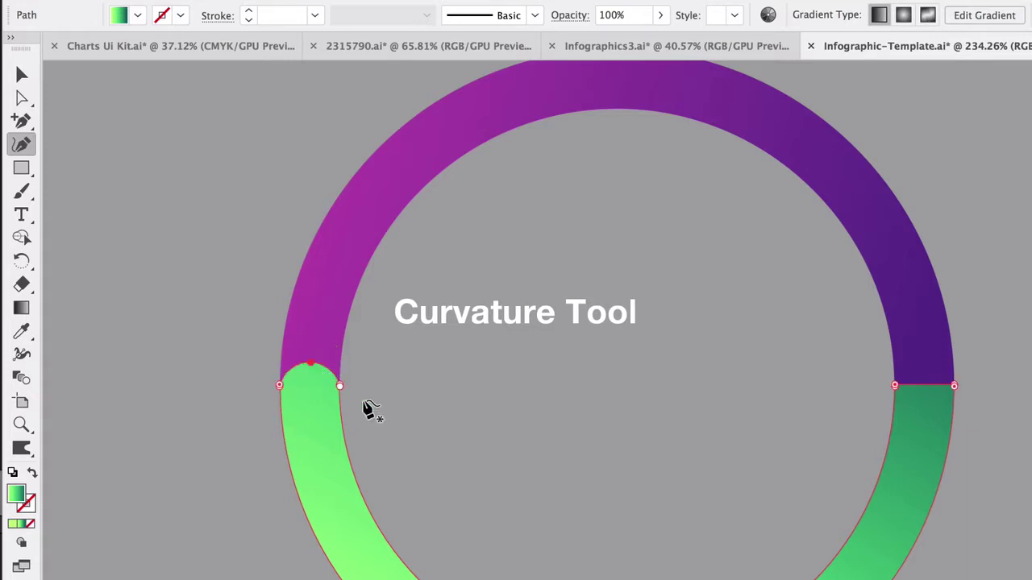
Add an anchor point at the middle of the green half-ring's right end and raise it into a matching peak.
{"action": "left_click", "coordinate": [21, 74]}
{"action": "left_click", "coordinate": [875, 488]}
{"action": "left_click", "coordinate": [886, 483]}
{"action": "left_click", "coordinate": [21, 121]}
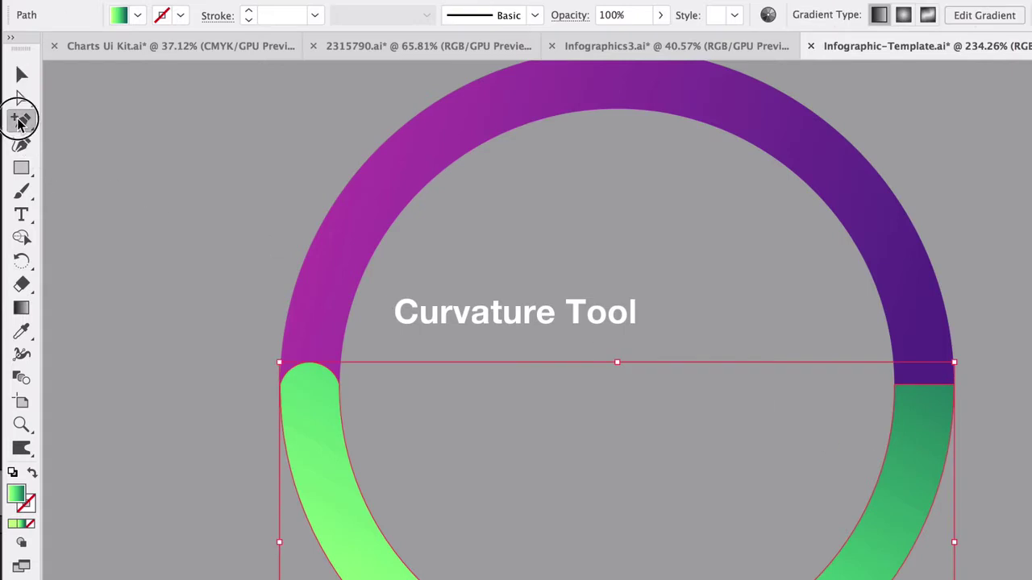
{"action": "left_click", "coordinate": [927, 390]}
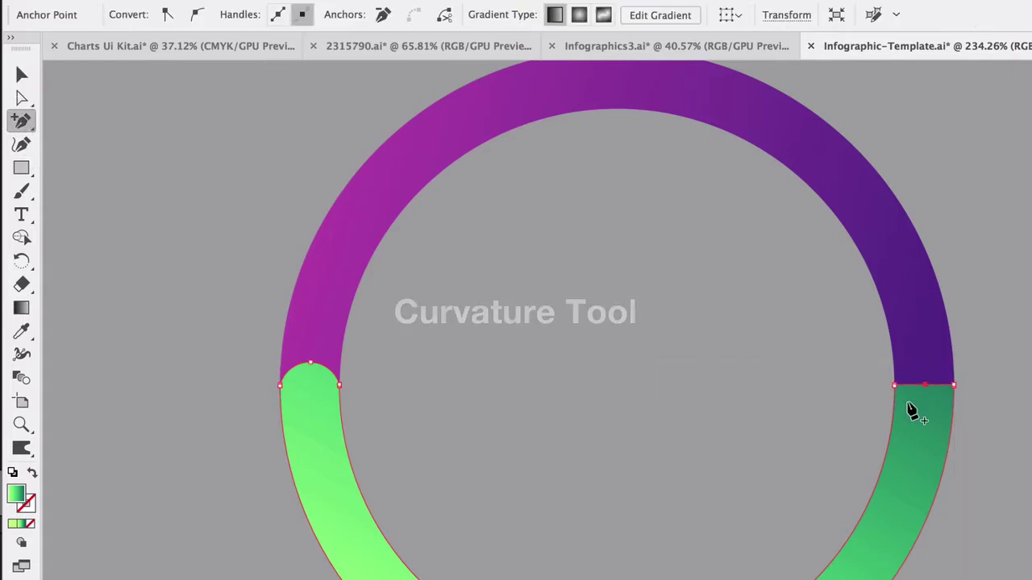
{"action": "left_click", "coordinate": [21, 97]}
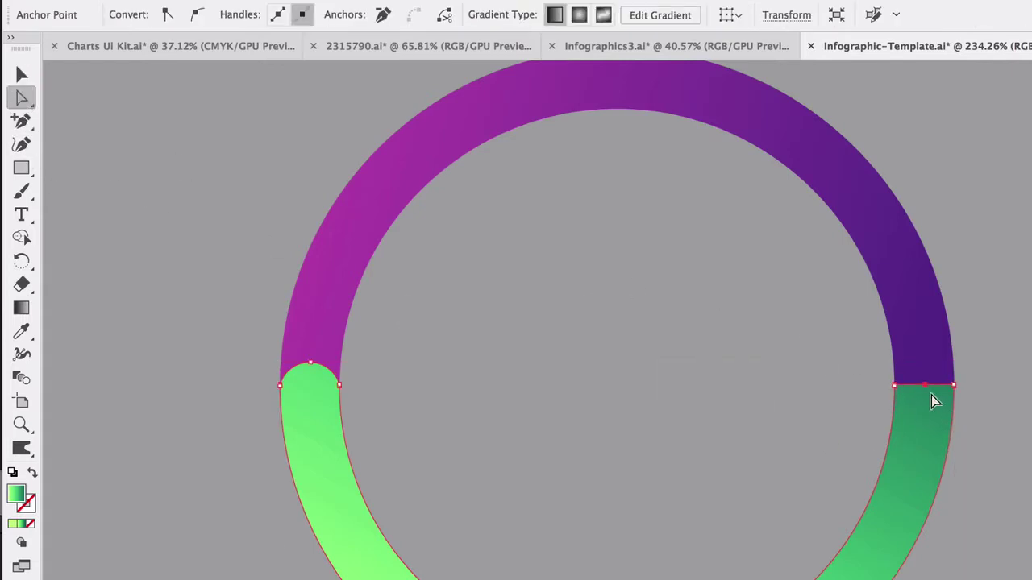
{"action": "left_click_drag", "start_coordinate": [923, 385], "coordinate": [924, 366]}
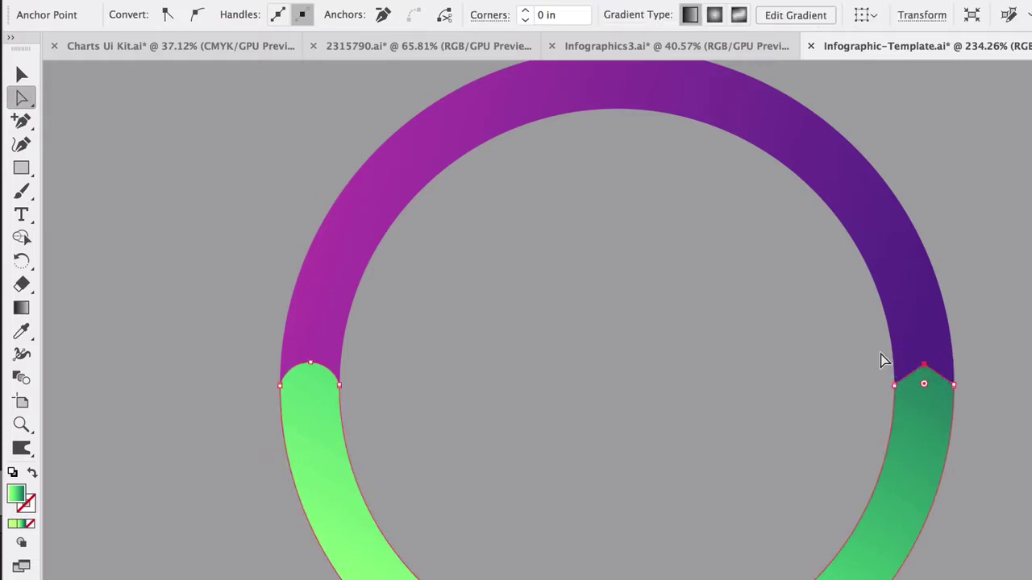
Smooth the peak on the green half-ring's right end into a rounded cap with the Curvature tool, and deselect the shape.
{"action": "left_click", "coordinate": [21, 144]}
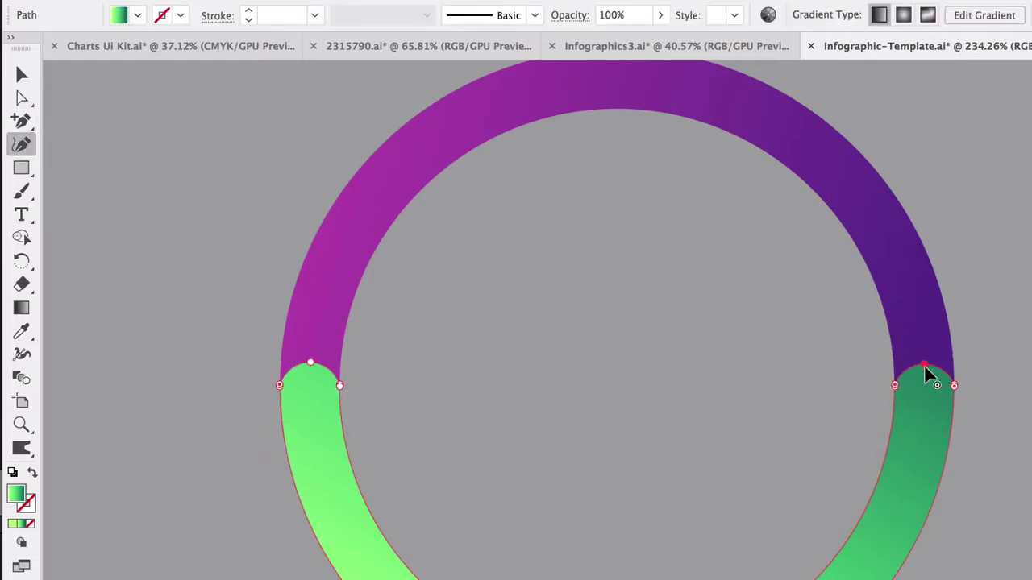
{"action": "key", "text": "v"}
{"action": "left_click", "coordinate": [188, 164]}
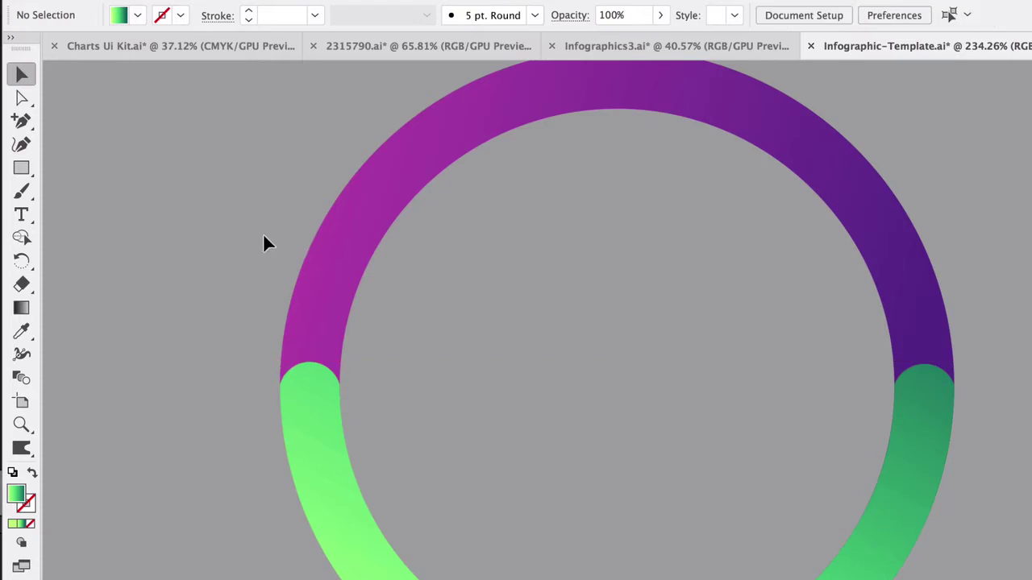
Move the complete purple and green ring into the artboard's upper-left rounded frame, scaled down to fit inside it.
{"action": "scroll", "coordinate": [513, 393], "scroll_direction": "down", "scroll_amount": 6}
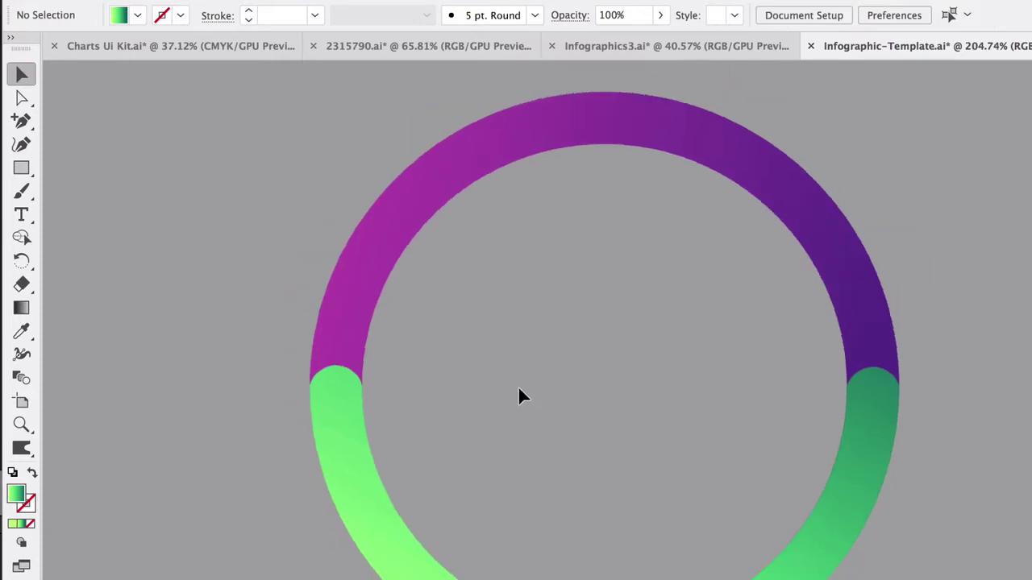
{"action": "scroll", "coordinate": [518, 384], "scroll_direction": "up", "scroll_amount": 3}
{"action": "scroll", "coordinate": [519, 384], "scroll_direction": "right", "scroll_amount": 5}
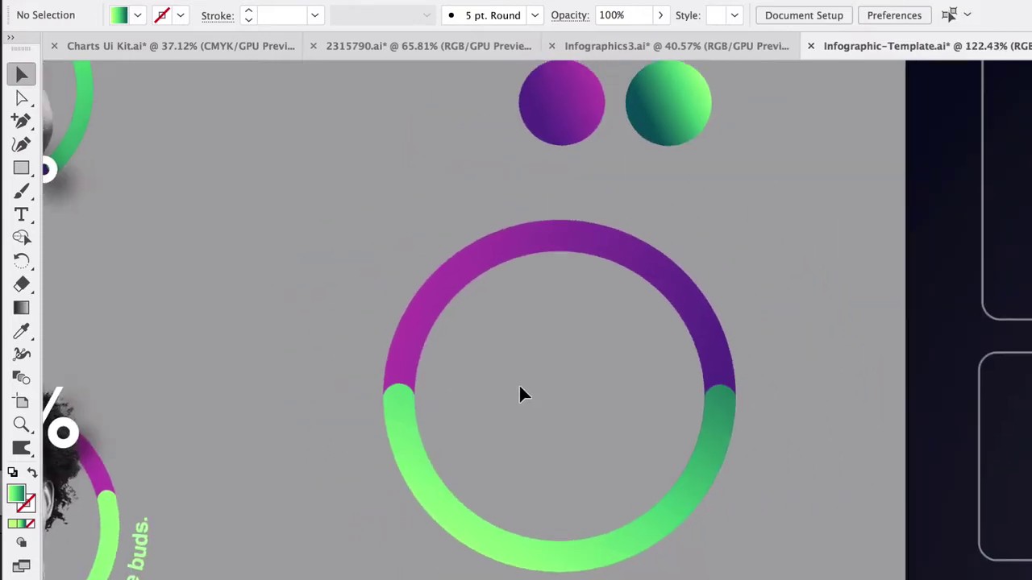
{"action": "scroll", "coordinate": [517, 386], "scroll_direction": "down", "scroll_amount": 3}
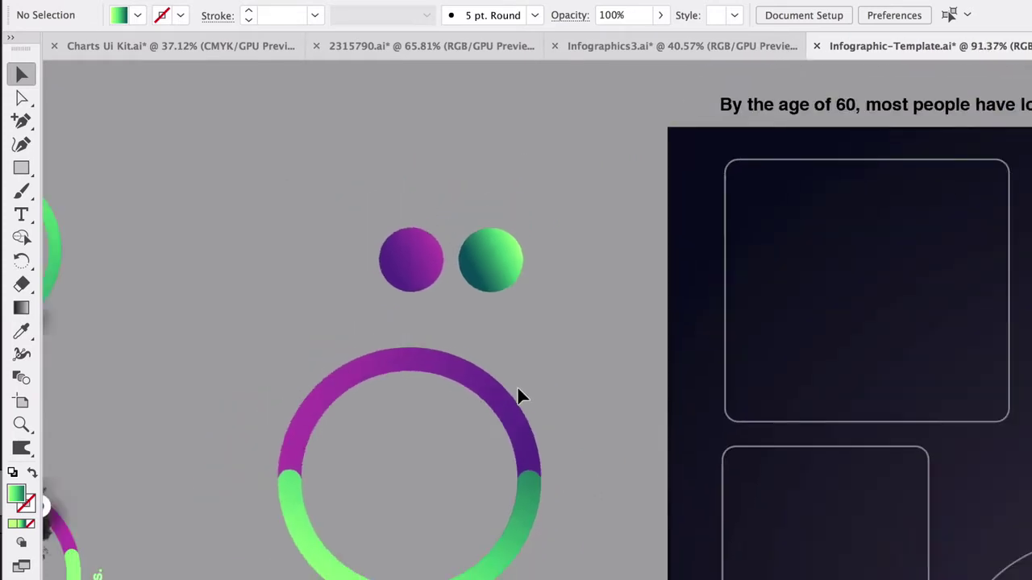
{"action": "scroll", "coordinate": [516, 389], "scroll_direction": "right", "scroll_amount": 3}
{"action": "scroll", "coordinate": [515, 392], "scroll_direction": "right", "scroll_amount": 2}
{"action": "left_click", "coordinate": [349, 541]}
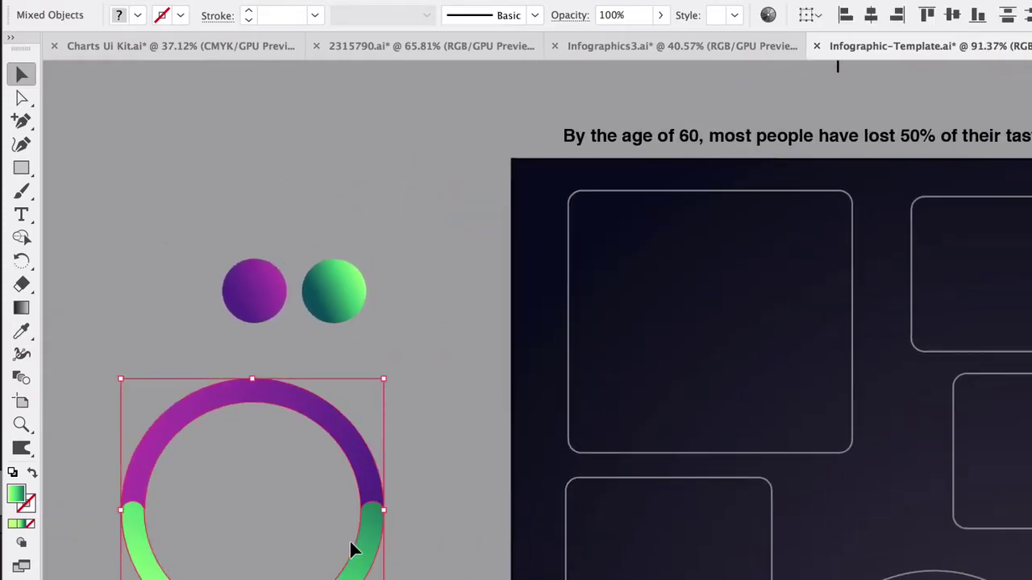
{"action": "left_click_drag", "start_coordinate": [385, 378], "coordinate": [769, 288]}
{"action": "left_click_drag", "start_coordinate": [788, 243], "coordinate": [807, 224]}
{"action": "left_click_drag", "start_coordinate": [782, 272], "coordinate": [790, 267]}
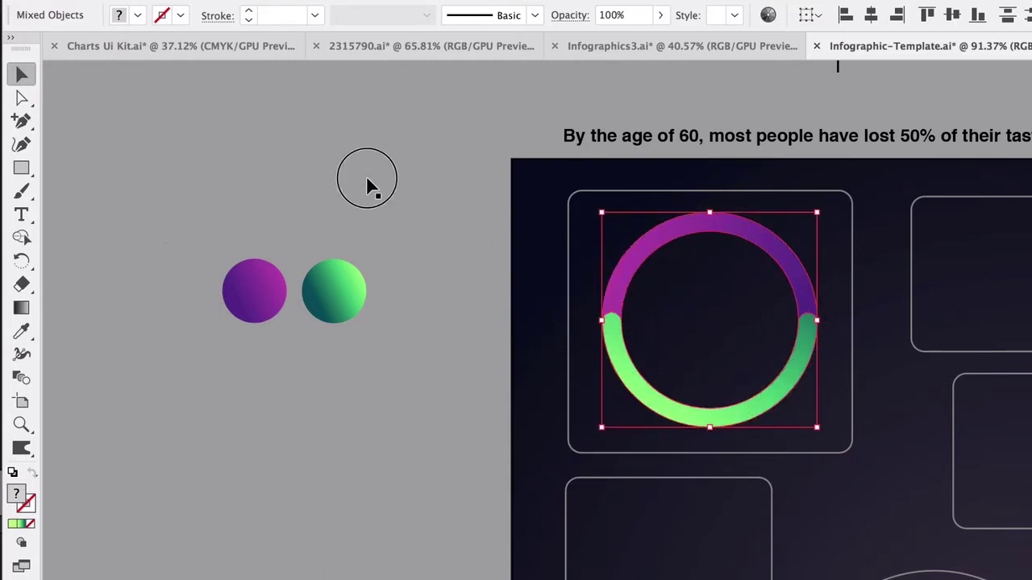
{"action": "left_click", "coordinate": [368, 184]}
Scale down the woman's portrait photo and move it over the purple and green ring.
{"action": "scroll", "coordinate": [569, 277], "scroll_direction": "up", "scroll_amount": 5}
{"action": "scroll", "coordinate": [569, 276], "scroll_direction": "right", "scroll_amount": 6}
{"action": "scroll", "coordinate": [565, 276], "scroll_direction": "right", "scroll_amount": 4}
{"action": "scroll", "coordinate": [565, 277], "scroll_direction": "up", "scroll_amount": 2}
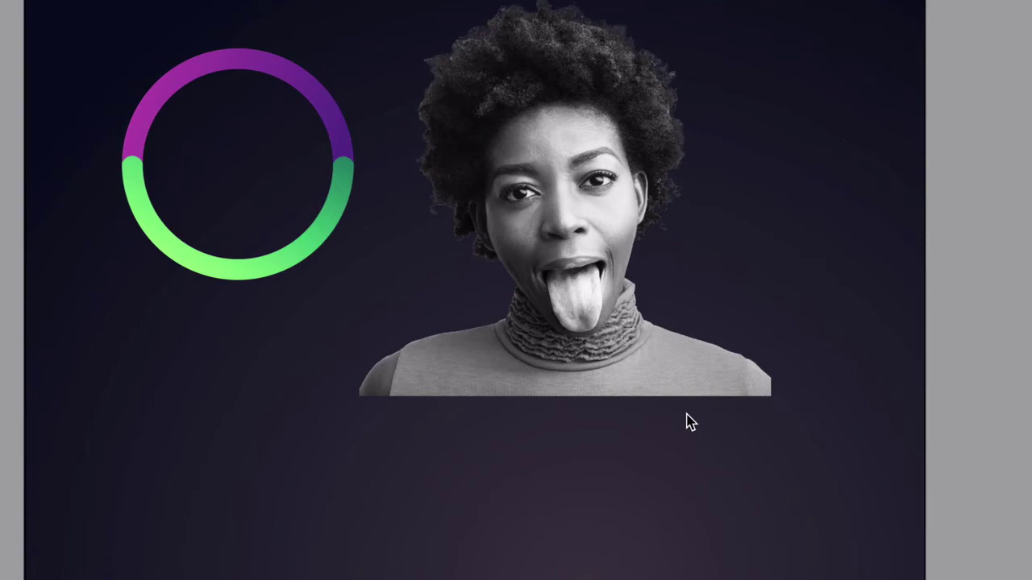
{"action": "left_click_drag", "start_coordinate": [583, 237], "coordinate": [525, 322]}
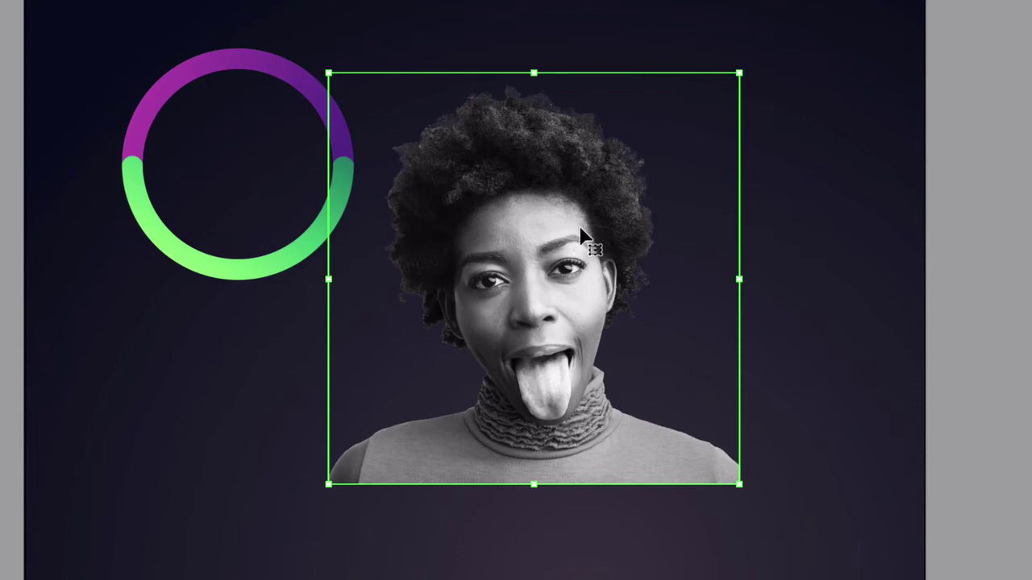
{"action": "left_click_drag", "start_coordinate": [587, 242], "coordinate": [547, 227]}
{"action": "left_click_drag", "start_coordinate": [695, 72], "coordinate": [513, 244]}
{"action": "left_click_drag", "start_coordinate": [445, 344], "coordinate": [277, 131]}
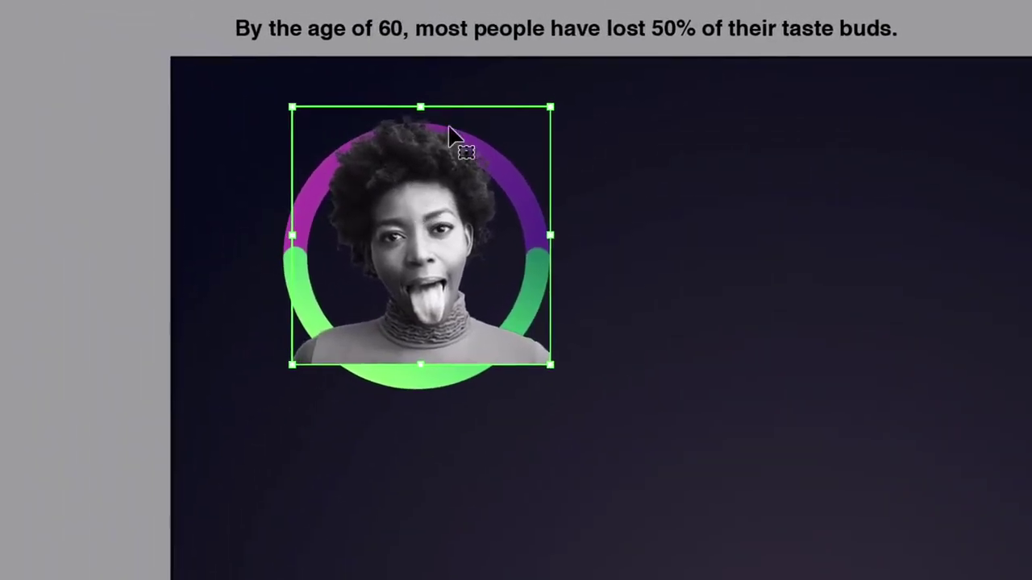
Resize and reposition the portrait over the ring so her hair extends above it and her shoulders span its lower part.
{"action": "left_click_drag", "start_coordinate": [549, 107], "coordinate": [637, 46]}
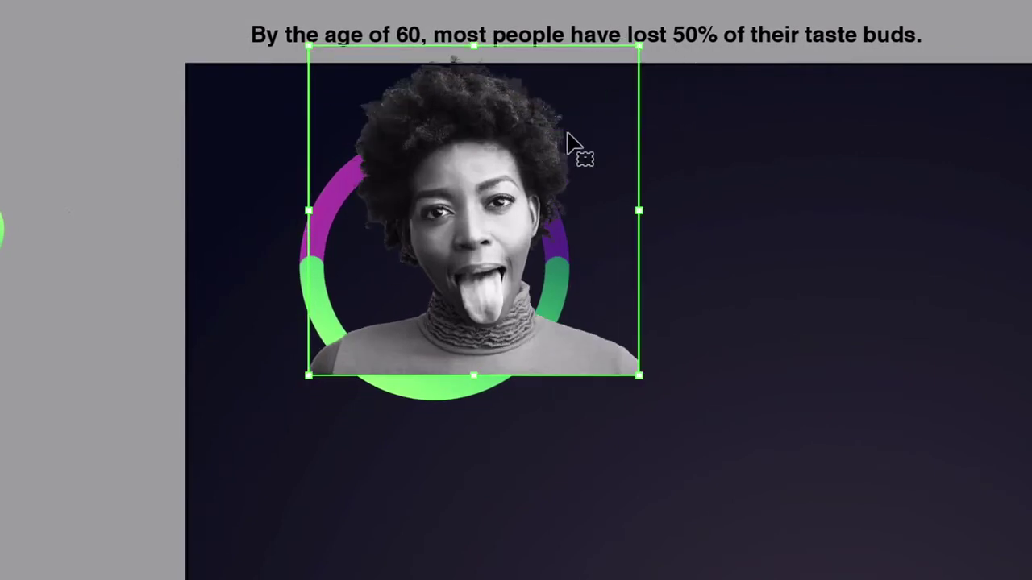
{"action": "left_click_drag", "start_coordinate": [491, 226], "coordinate": [505, 175]}
{"action": "left_click_drag", "start_coordinate": [592, 92], "coordinate": [532, 148]}
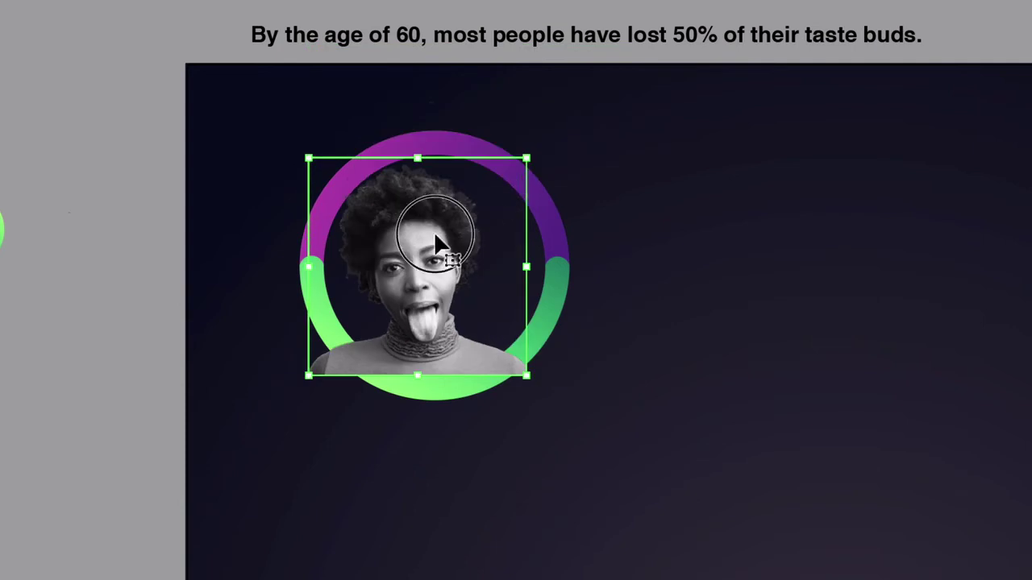
{"action": "left_click_drag", "start_coordinate": [433, 242], "coordinate": [467, 252]}
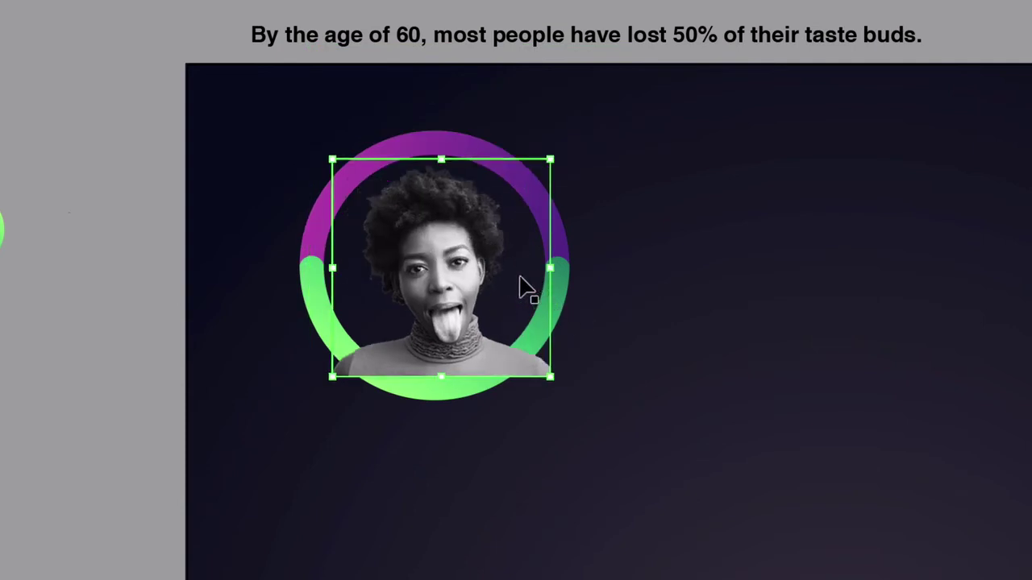
{"action": "left_click_drag", "start_coordinate": [554, 164], "coordinate": [591, 106]}
{"action": "left_click", "coordinate": [472, 238]}
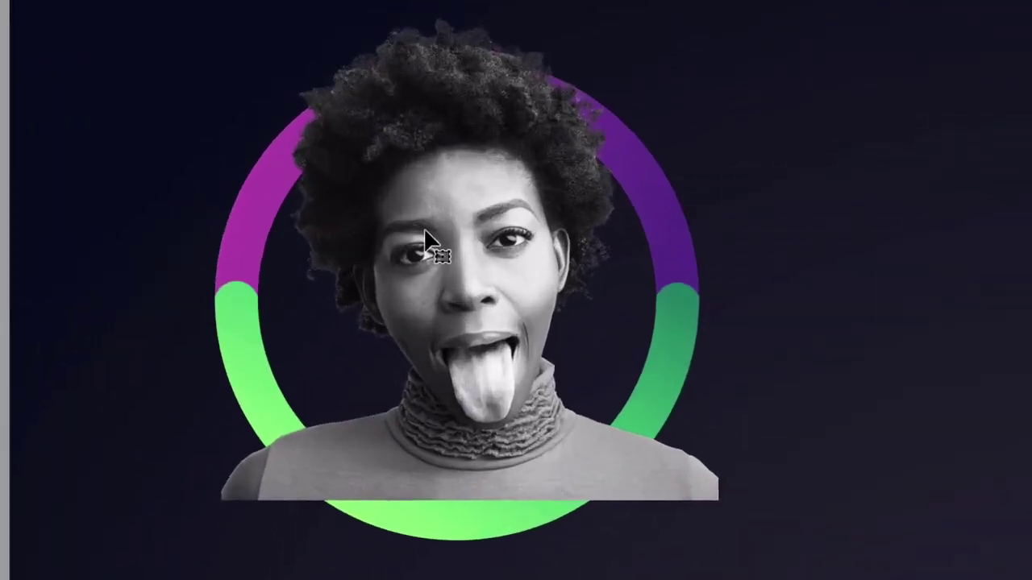
{"action": "left_click", "coordinate": [421, 228]}
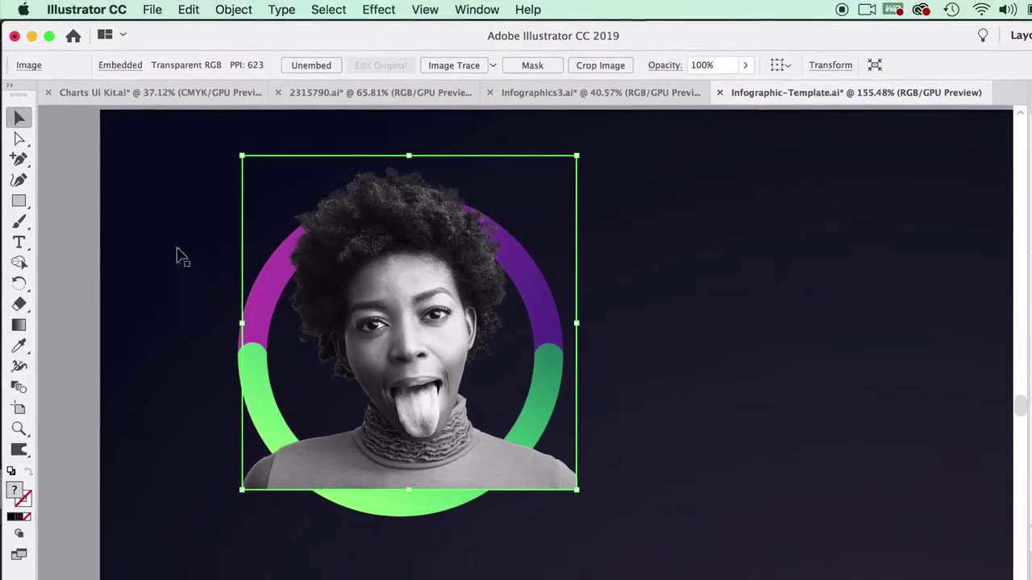
Draw a black-filled circle covering the portrait and most of the ring with the Ellipse tool.
{"action": "left_click", "coordinate": [60, 214]}
{"action": "left_click_drag", "start_coordinate": [19, 201], "coordinate": [81, 221]}
{"action": "left_click_drag", "start_coordinate": [233, 182], "coordinate": [561, 509]}
Swap the circle's fill and stroke to leave only a black outline, and resize it to match the ring's inner edge.
{"action": "left_click", "coordinate": [20, 118]}
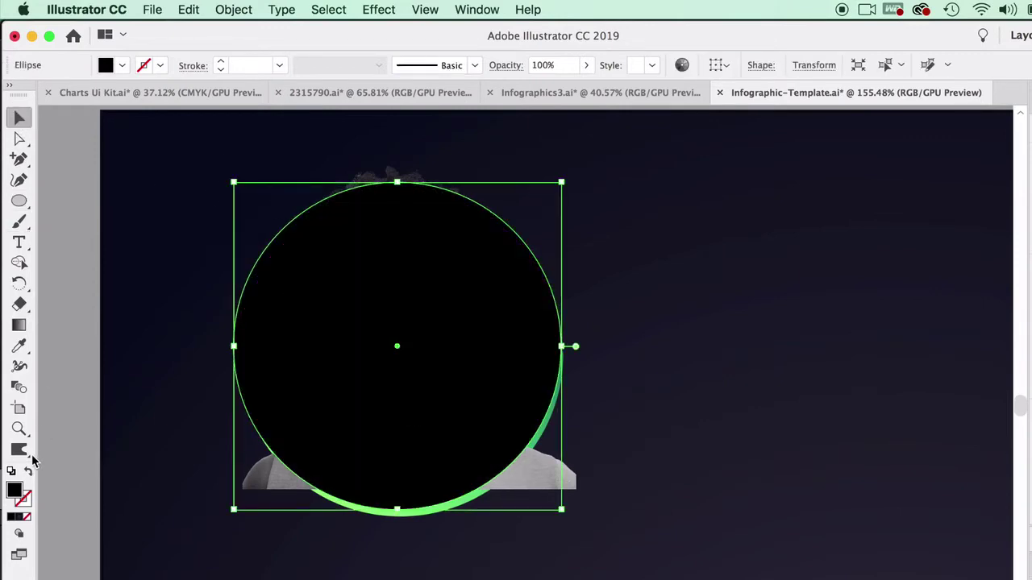
{"action": "left_click", "coordinate": [28, 471]}
{"action": "left_click_drag", "start_coordinate": [234, 184], "coordinate": [269, 204]}
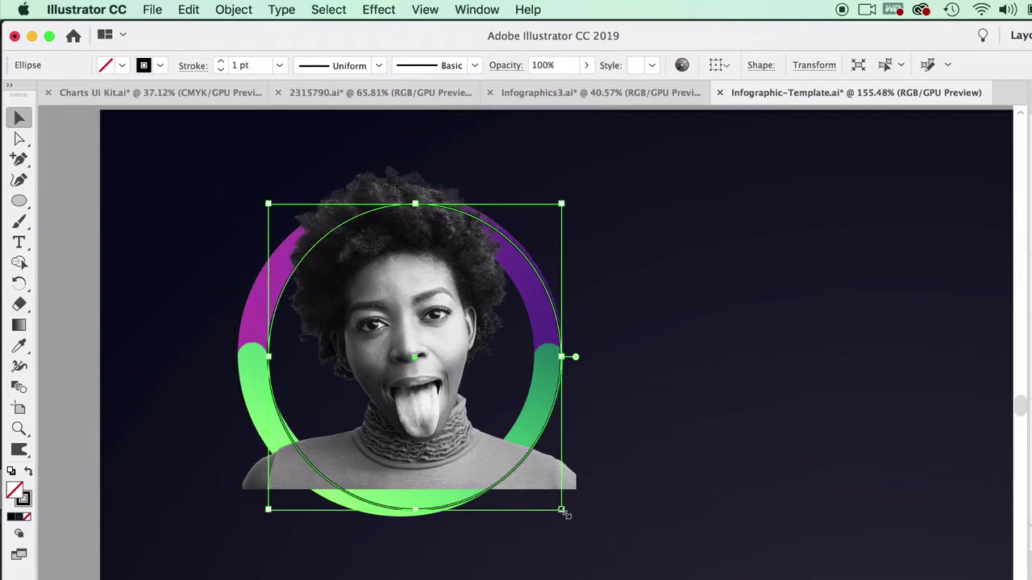
{"action": "left_click_drag", "start_coordinate": [562, 510], "coordinate": [535, 489]}
{"action": "left_click_drag", "start_coordinate": [269, 202], "coordinate": [266, 216]}
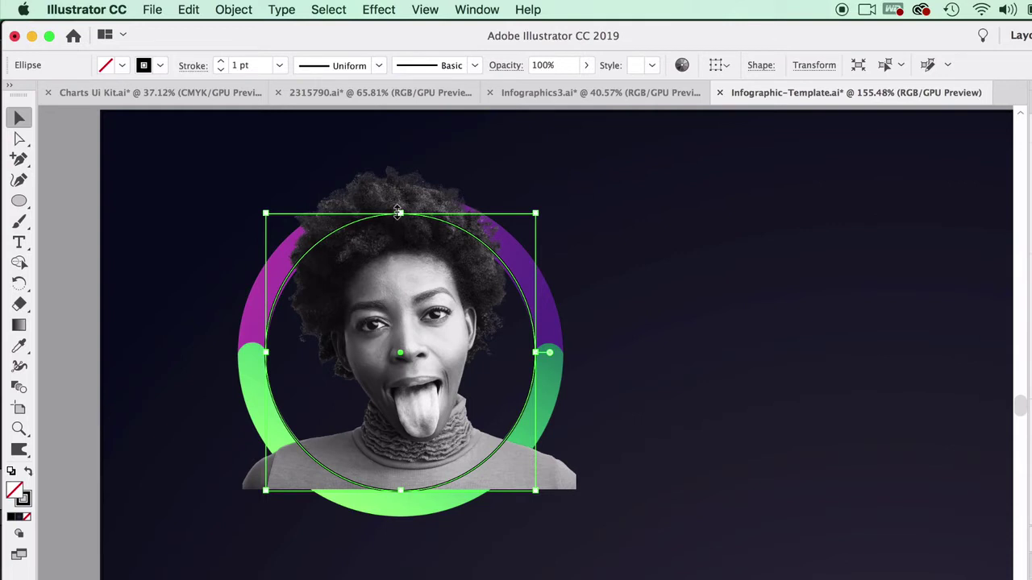
Stretch the ellipse's top anchor point above the woman's hair and adjust the curve handles so the outline encloses her head.
{"action": "left_click", "coordinate": [19, 138]}
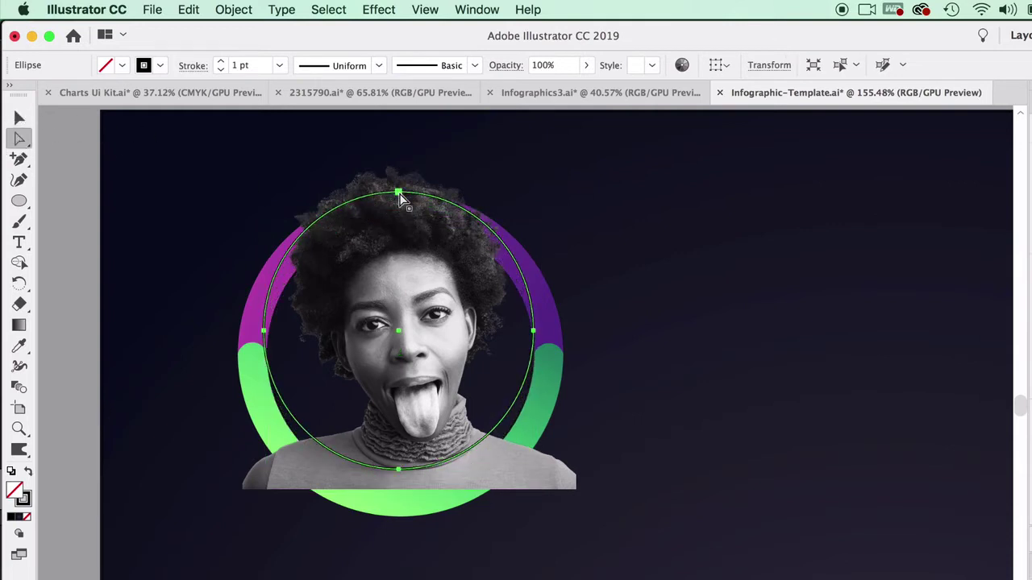
{"action": "left_click_drag", "start_coordinate": [403, 208], "coordinate": [394, 132]}
{"action": "left_click_drag", "start_coordinate": [534, 277], "coordinate": [549, 245]}
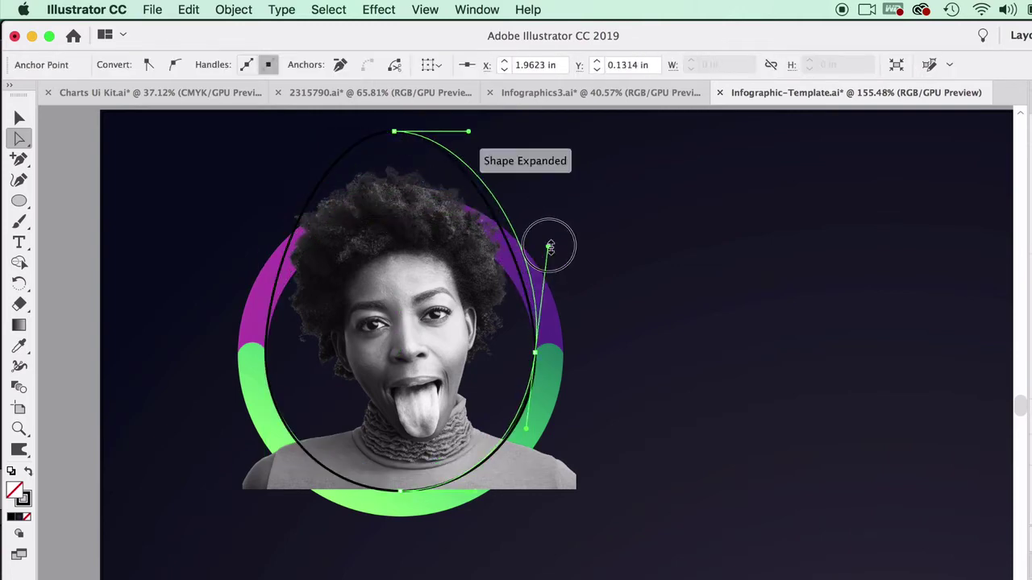
{"action": "mouse_move", "coordinate": [265, 276]}
{"action": "left_mouse_down"}
{"action": "mouse_move", "coordinate": [239, 260]}
{"action": "mouse_move", "coordinate": [265, 277]}
{"action": "left_mouse_up"}
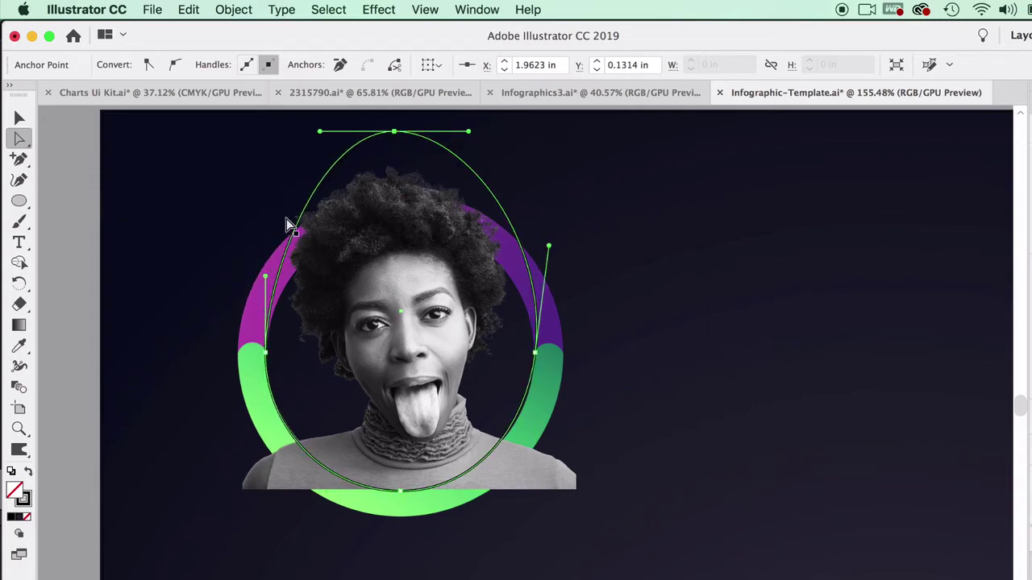
{"action": "left_click", "coordinate": [312, 133]}
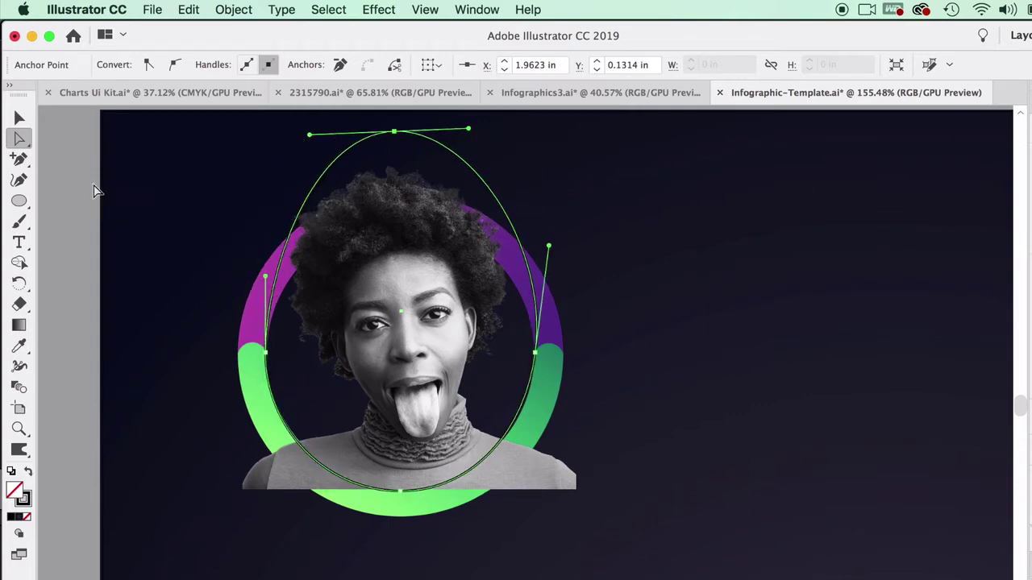
Add an anchor point on the upper-left side of the ellipse and pull it outward over the ring.
{"action": "left_click", "coordinate": [18, 160]}
{"action": "left_click", "coordinate": [277, 280]}
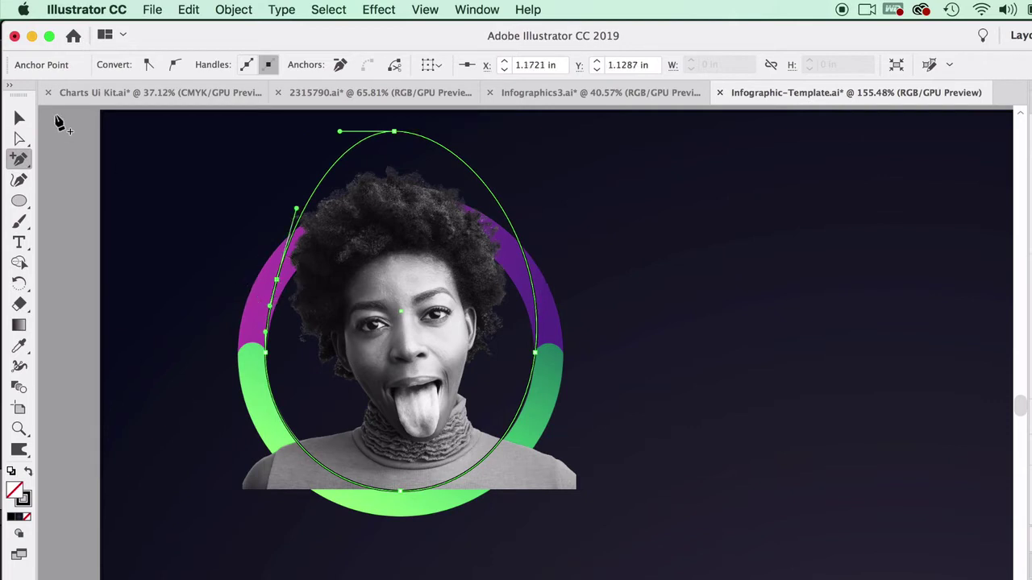
{"action": "left_click", "coordinate": [21, 140]}
{"action": "left_click_drag", "start_coordinate": [276, 284], "coordinate": [256, 276]}
{"action": "key", "text": "v"}
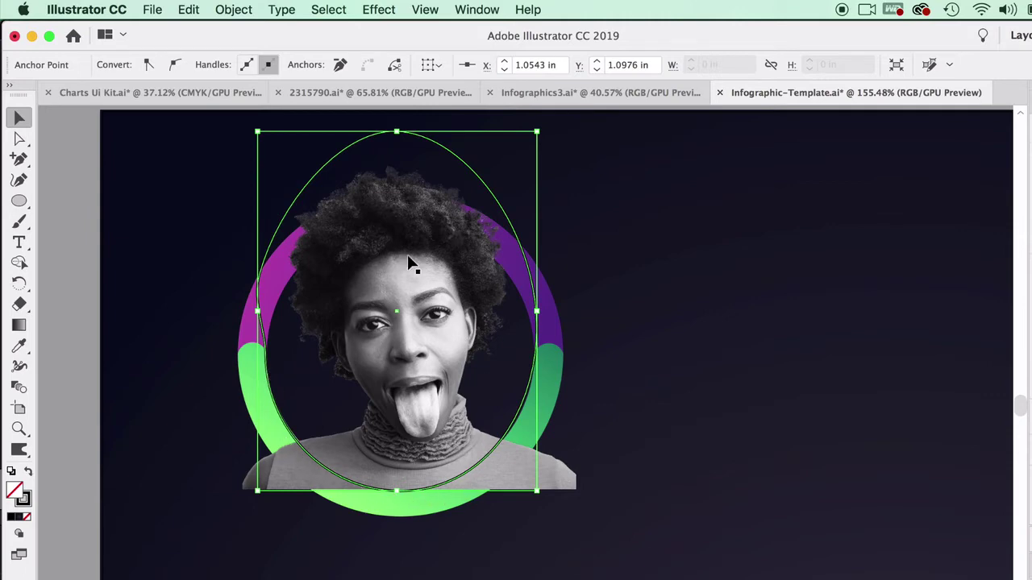
Swap the ellipse's stroke and fill, and give it a bright green fill.
{"action": "left_click", "coordinate": [179, 283]}
{"action": "left_click", "coordinate": [260, 313]}
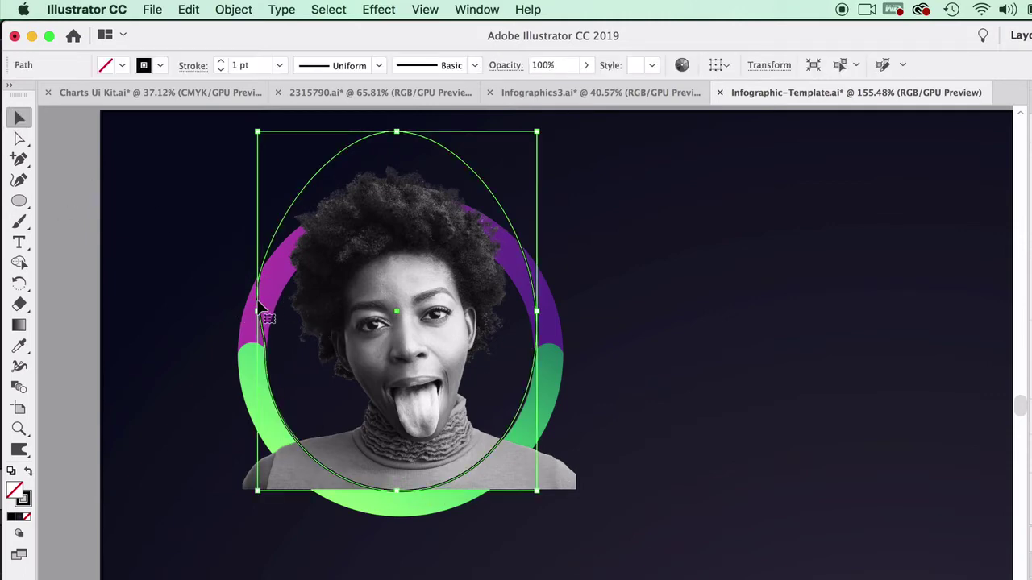
{"action": "left_click", "coordinate": [29, 473]}
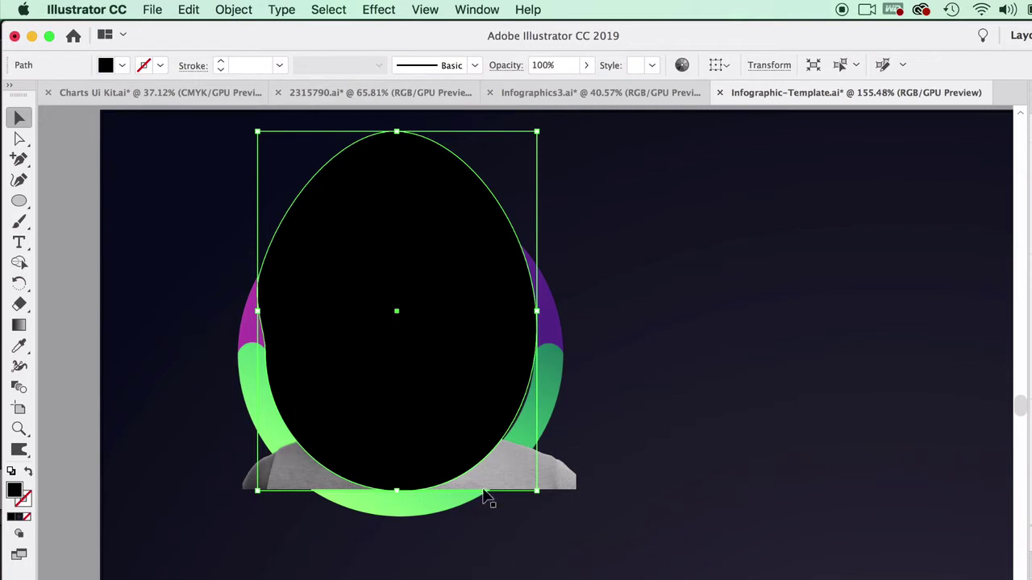
{"action": "double_click", "coordinate": [15, 491]}
{"action": "left_click", "coordinate": [311, 478]}
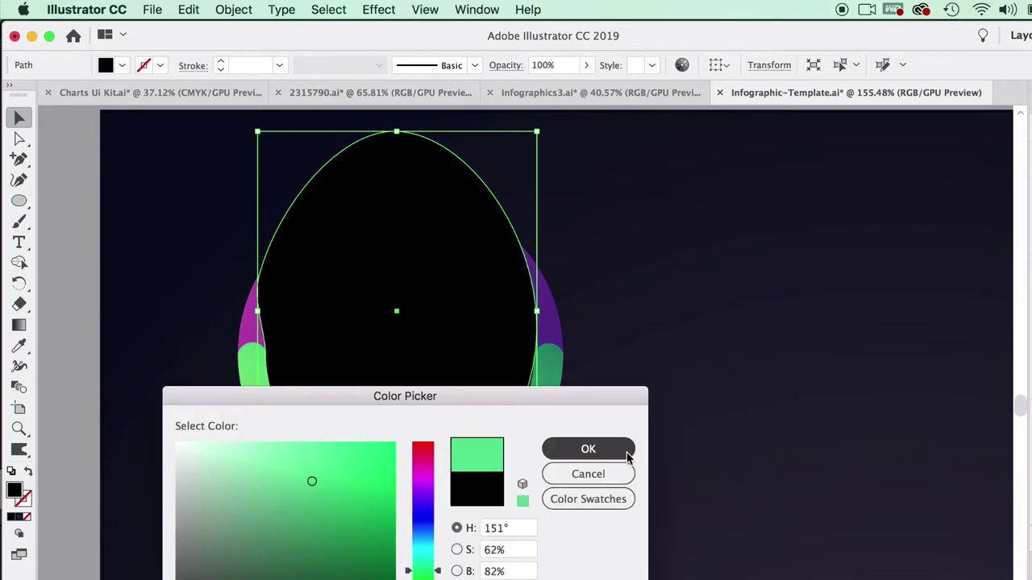
{"action": "key", "text": "Return"}
Make a clipping mask from the green ellipse and the portrait to crop her shoulders inside the ring.
{"action": "left_click", "coordinate": [401, 464]}
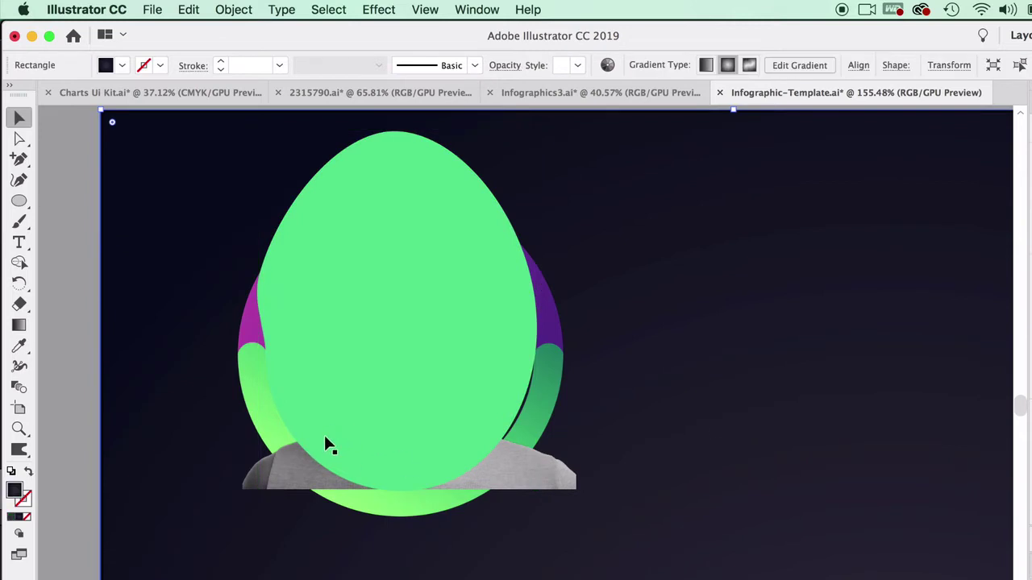
{"action": "left_click", "coordinate": [355, 372]}
{"action": "left_click", "coordinate": [306, 486], "text": "shift"}
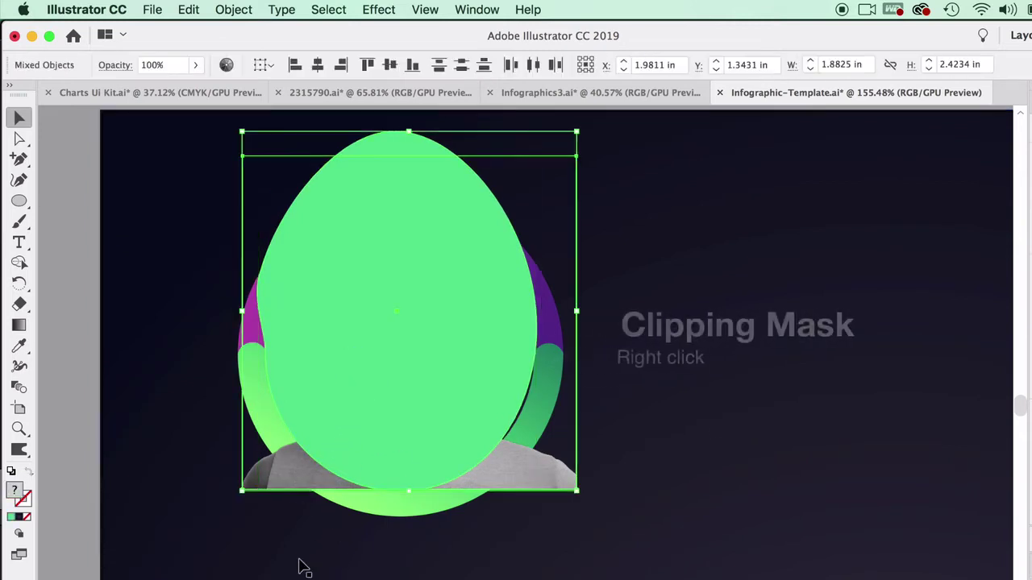
{"action": "right_click", "coordinate": [370, 373]}
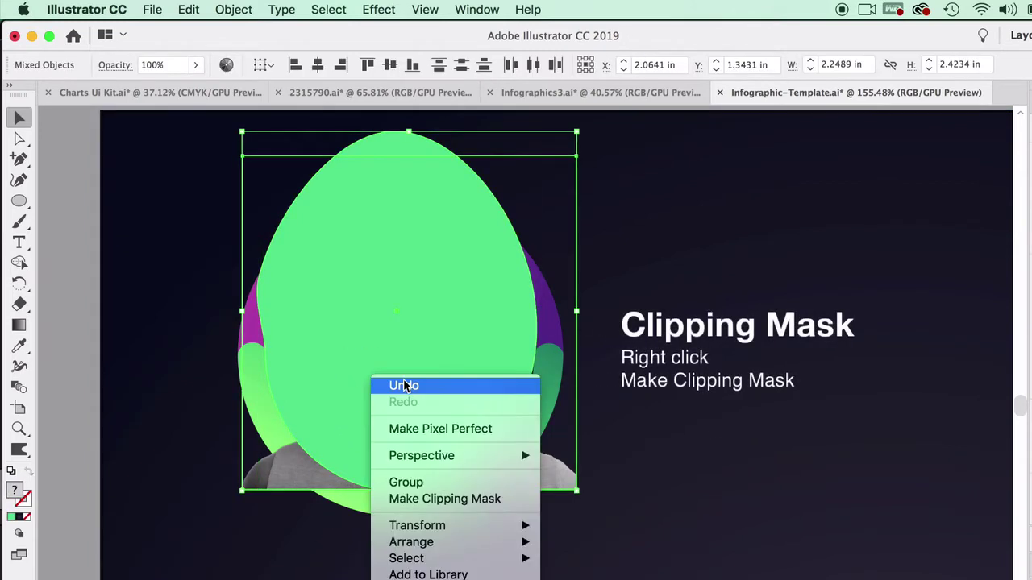
{"action": "left_click", "coordinate": [437, 499]}
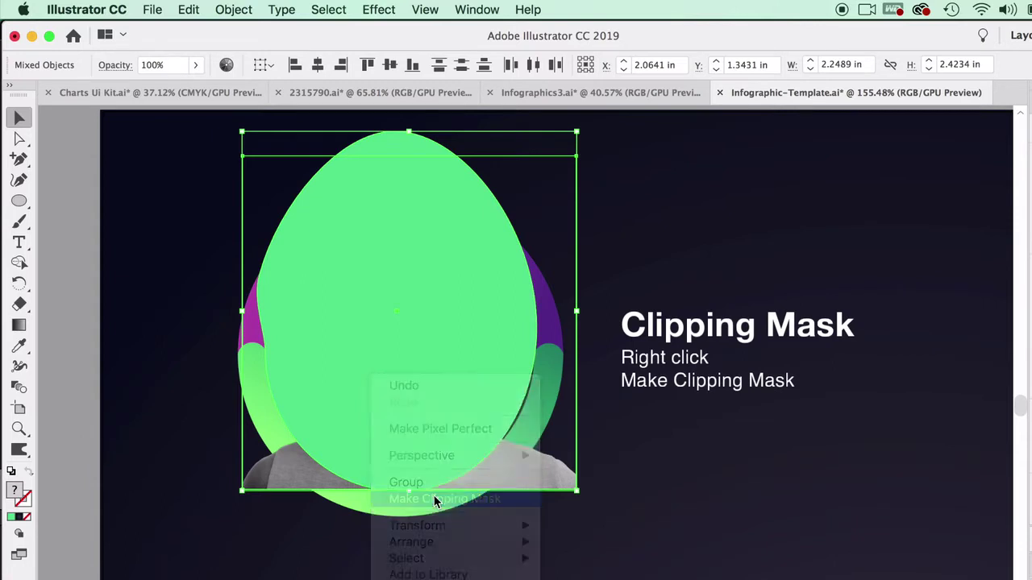
{"action": "left_click", "coordinate": [186, 292]}
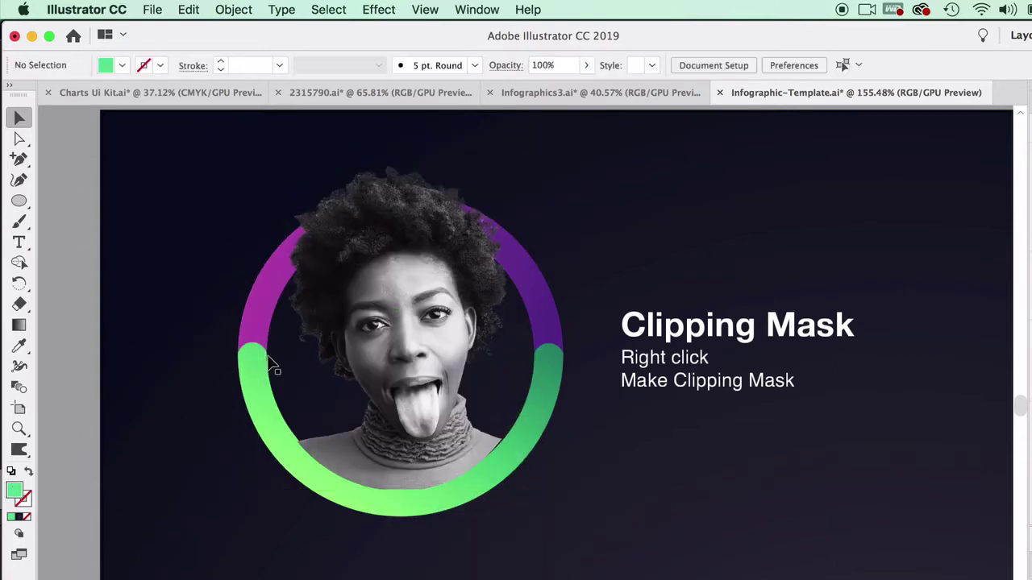
Adjust the curve handle of the clipping path's right anchor point so the portrait follows the ring's inner edge.
{"action": "left_click", "coordinate": [424, 363]}
{"action": "key", "text": "a"}
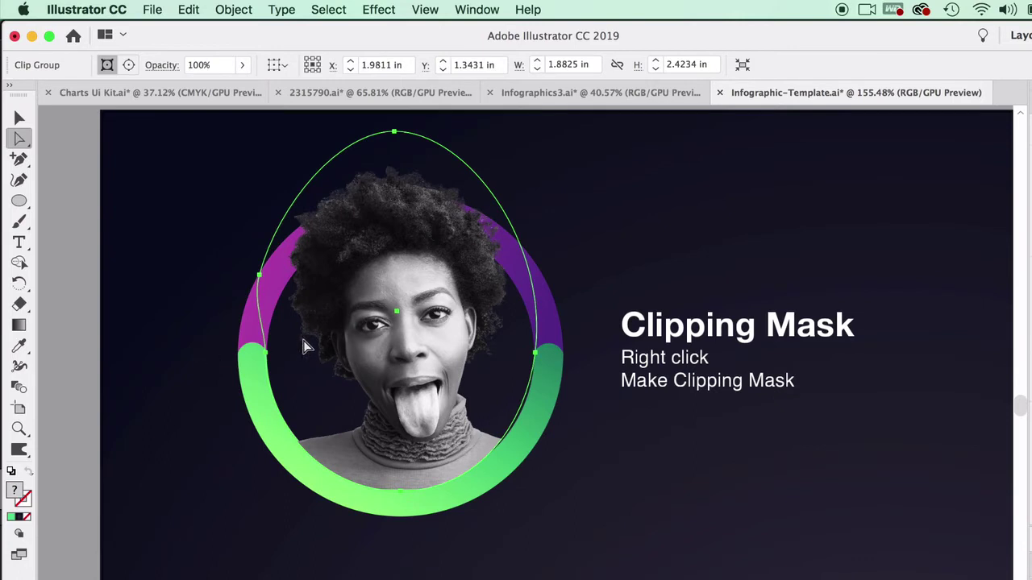
{"action": "left_click", "coordinate": [534, 353]}
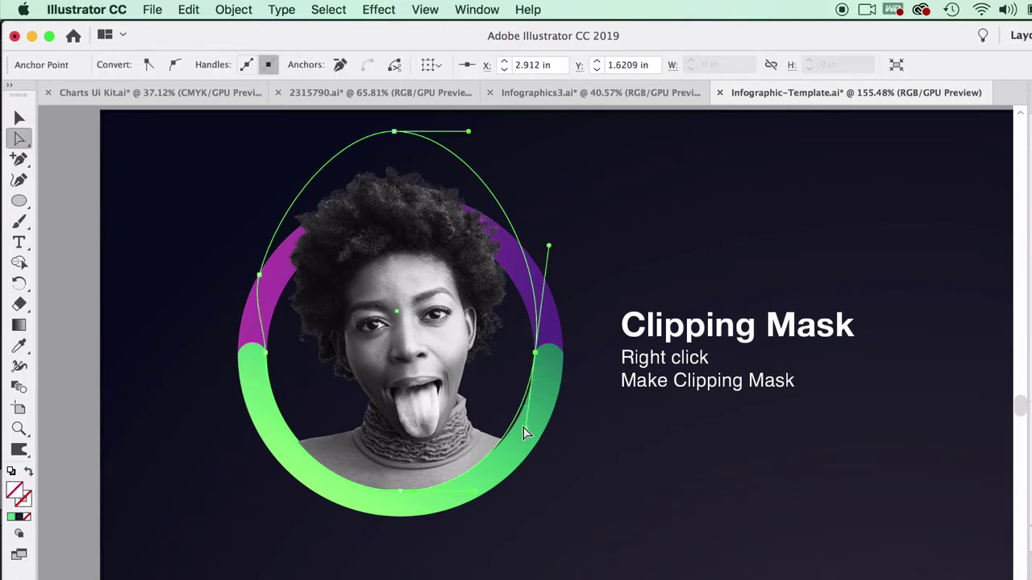
{"action": "left_click_drag", "start_coordinate": [527, 435], "coordinate": [535, 431]}
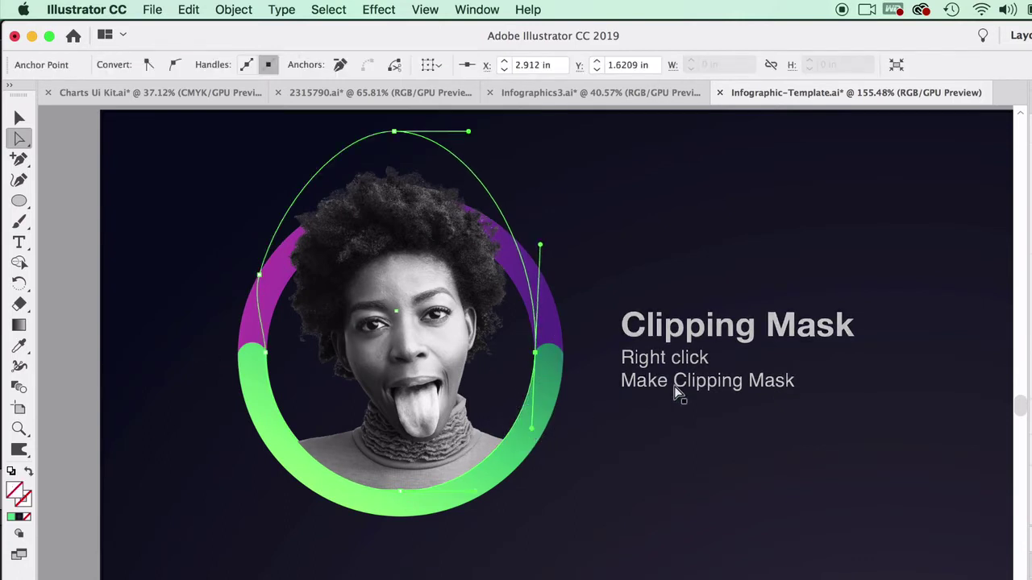
{"action": "left_click", "coordinate": [208, 395]}
{"action": "left_click", "coordinate": [246, 386]}
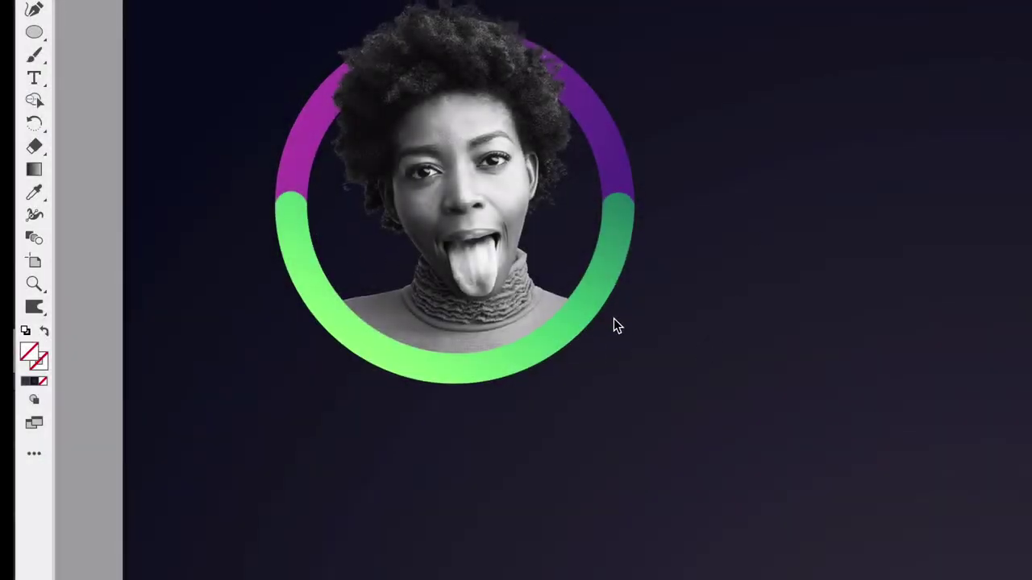
Group the purple and green ring segments.
{"action": "scroll", "coordinate": [613, 322], "scroll_direction": "up", "scroll_amount": 5}
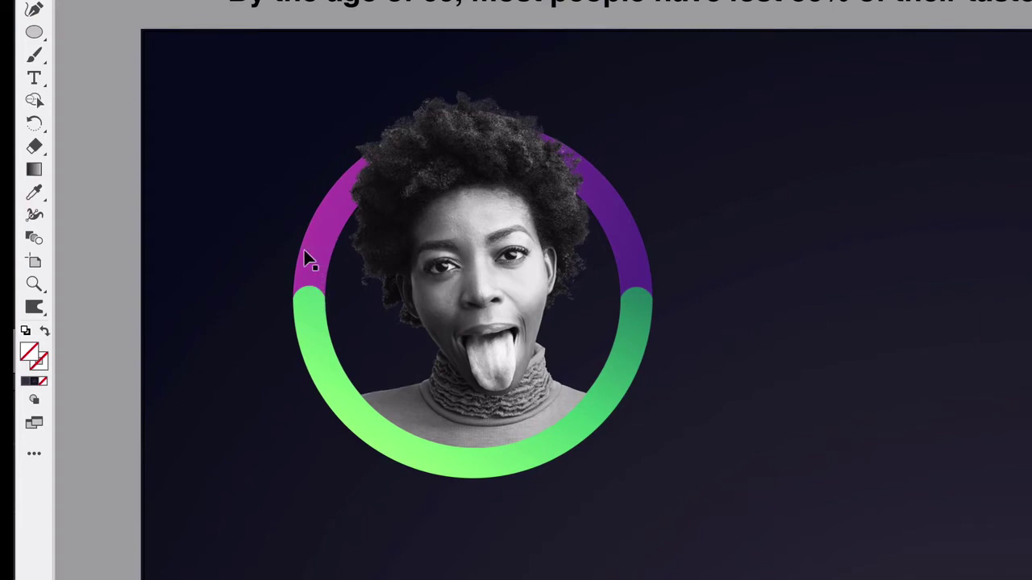
{"action": "left_click", "coordinate": [309, 306]}
{"action": "right_click", "coordinate": [312, 307]}
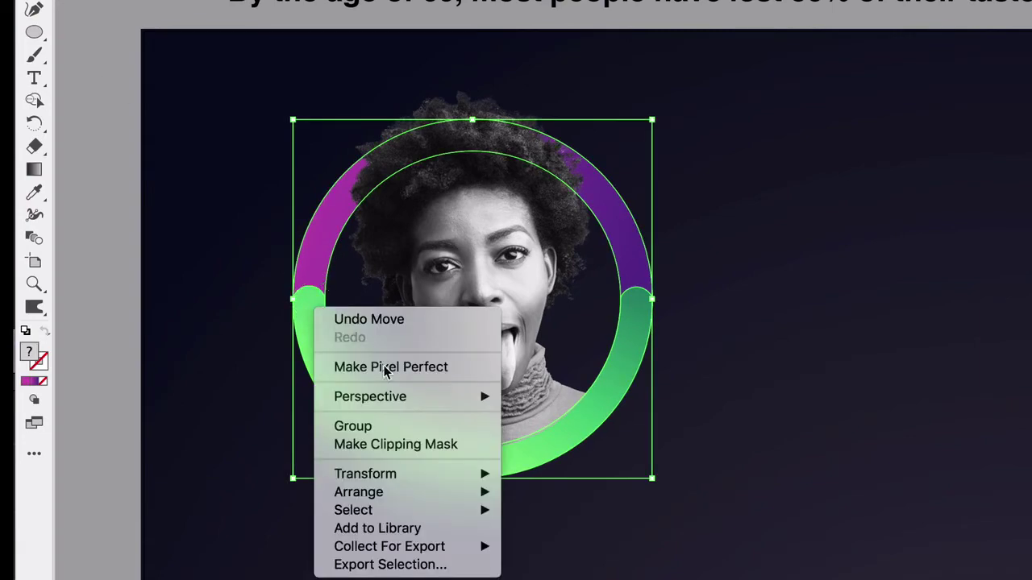
{"action": "left_click", "coordinate": [352, 422]}
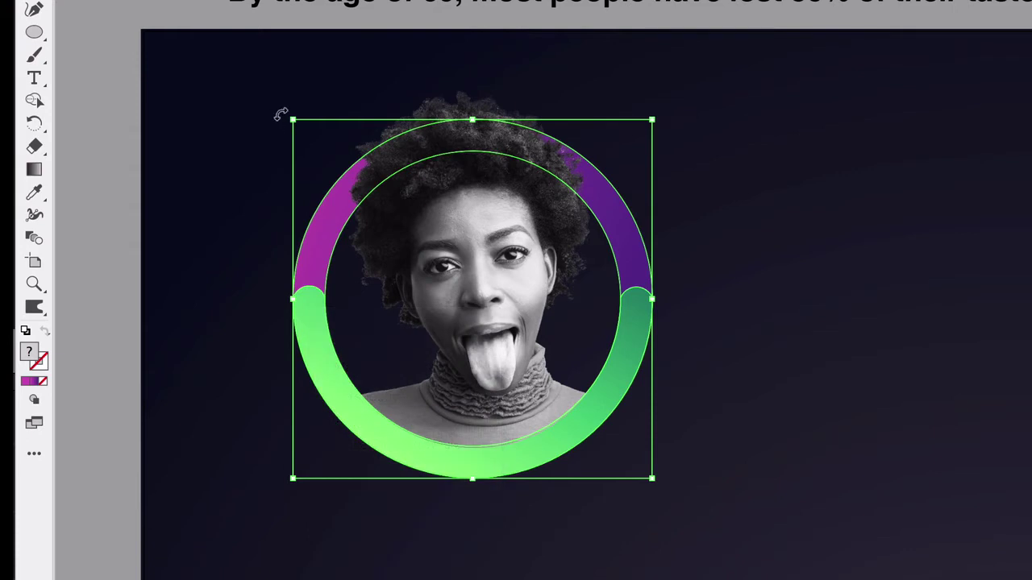
{"action": "left_click_drag", "start_coordinate": [287, 120], "coordinate": [253, 145]}
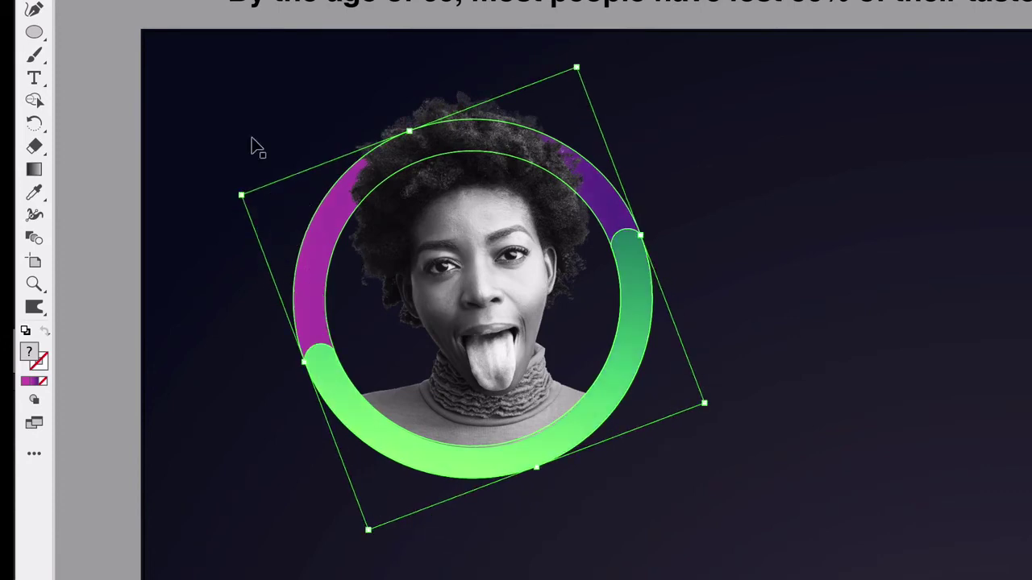
{"action": "left_click", "coordinate": [212, 9]}
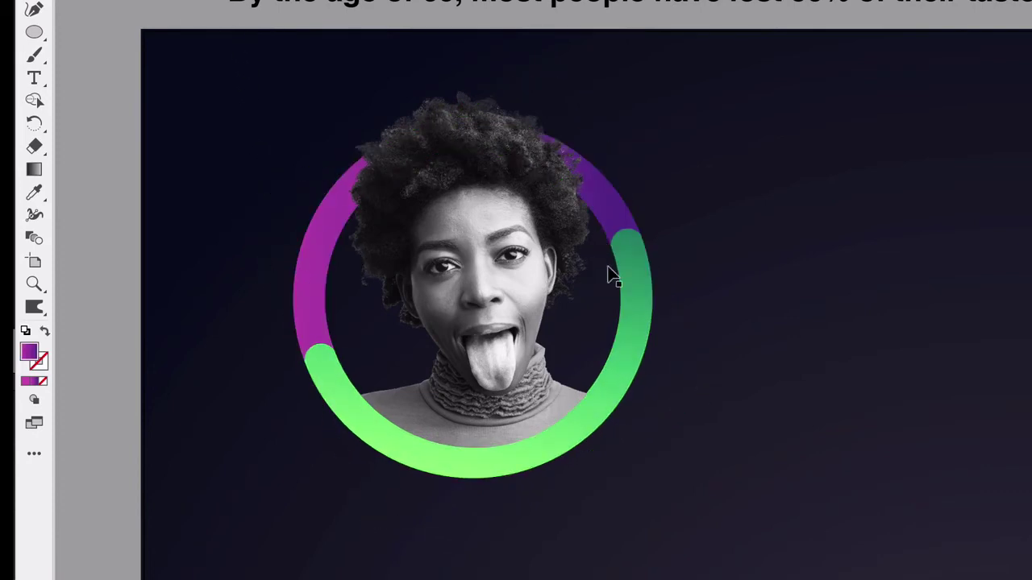
{"action": "key", "text": "ctrl+z"}
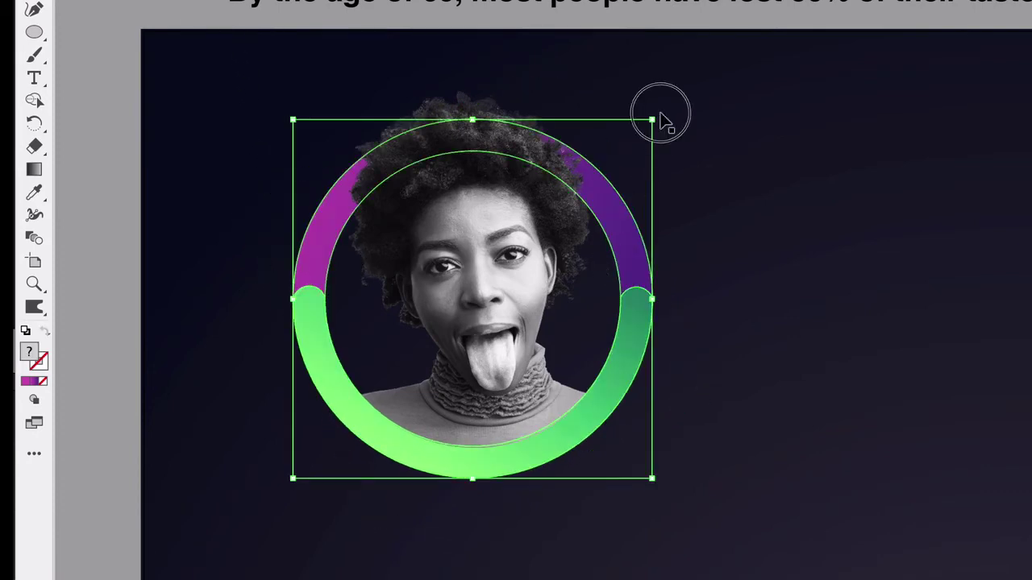
{"action": "left_click_drag", "start_coordinate": [661, 117], "coordinate": [589, 189]}
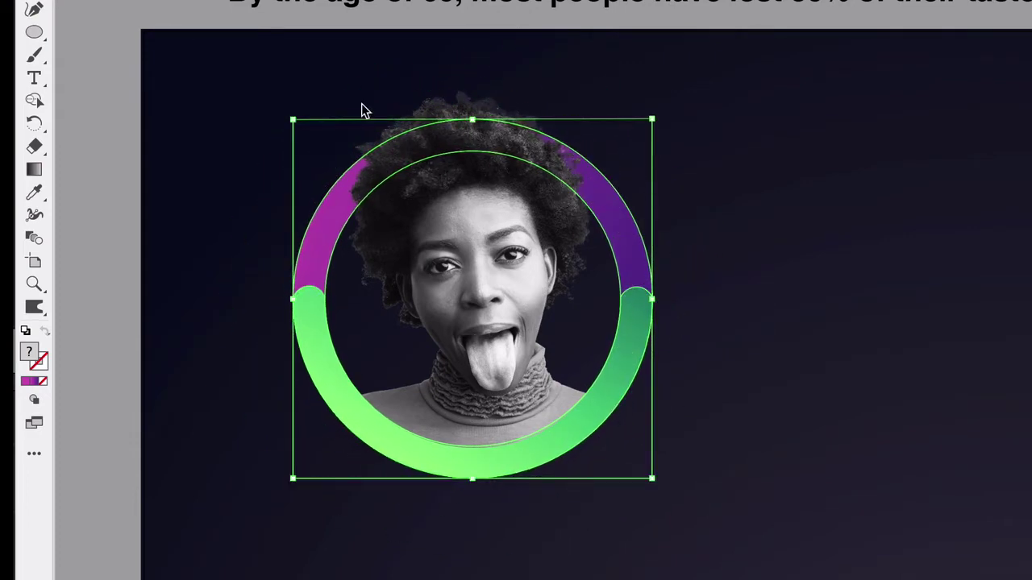
{"action": "left_click", "coordinate": [212, 12]}
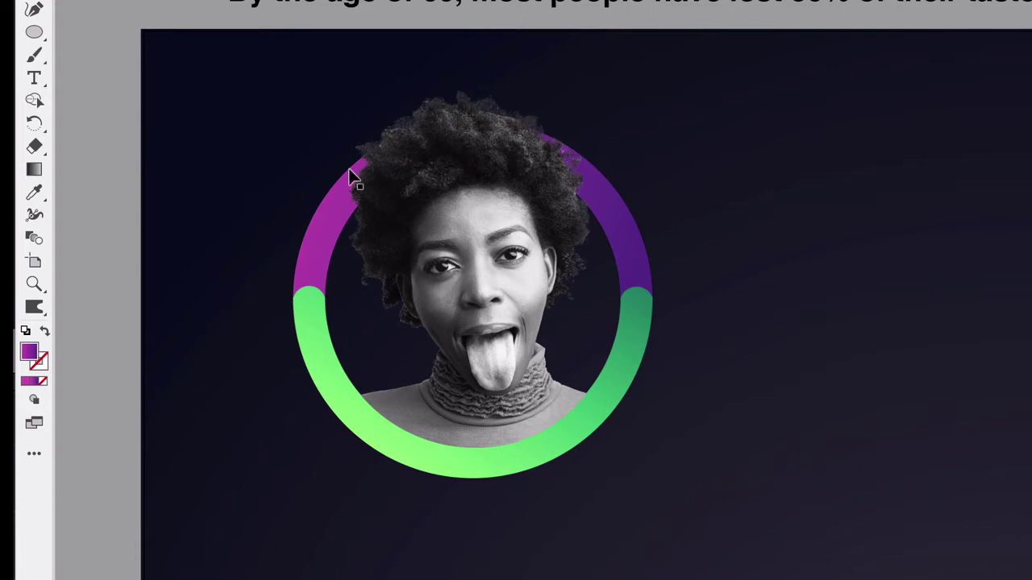
Rotate the grouped ring slightly counterclockwise around the portrait.
{"action": "left_click", "coordinate": [316, 244]}
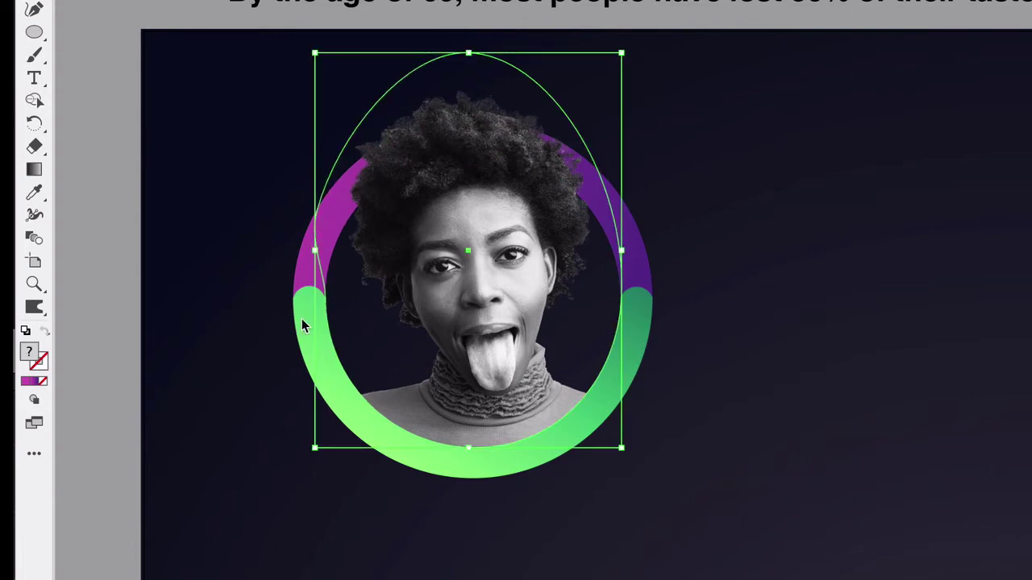
{"action": "left_click_drag", "start_coordinate": [285, 113], "coordinate": [234, 173]}
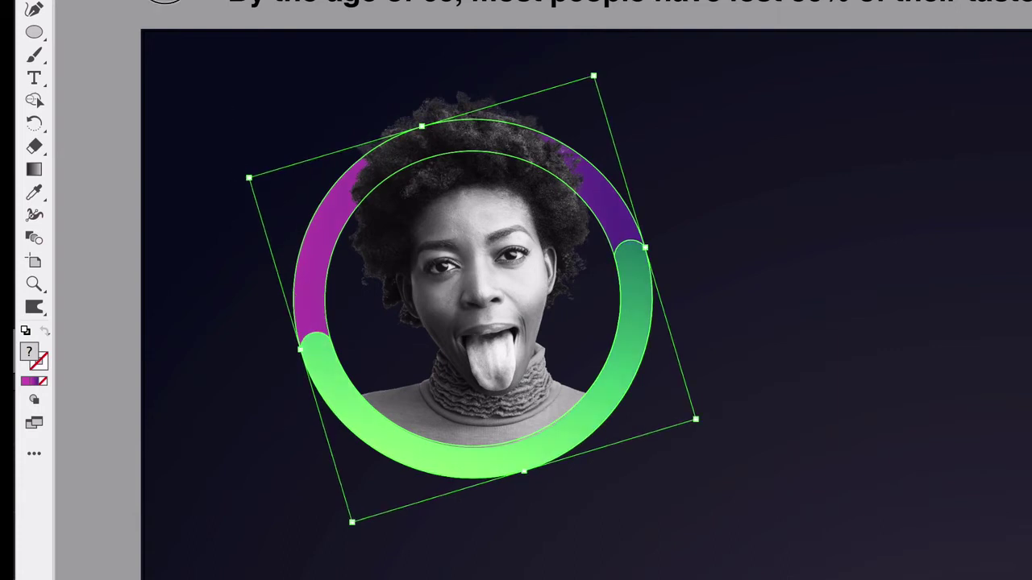
{"action": "key", "text": "ctrl+shift+a"}
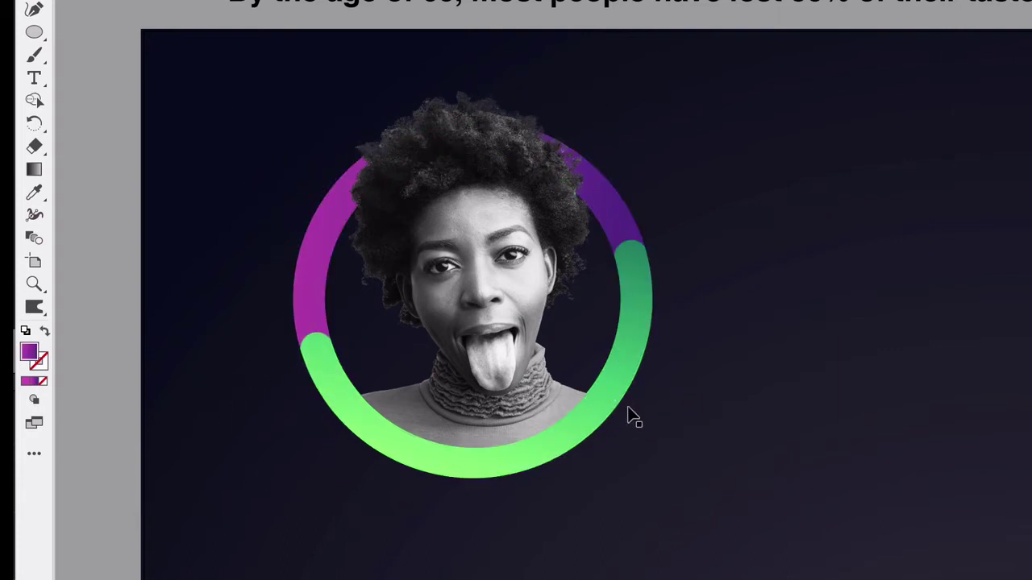
Copy "50%" from the taste buds sentence and paste it as a separate text object to the left of the dark background.
{"action": "scroll", "coordinate": [616, 351], "scroll_direction": "down", "scroll_amount": 2}
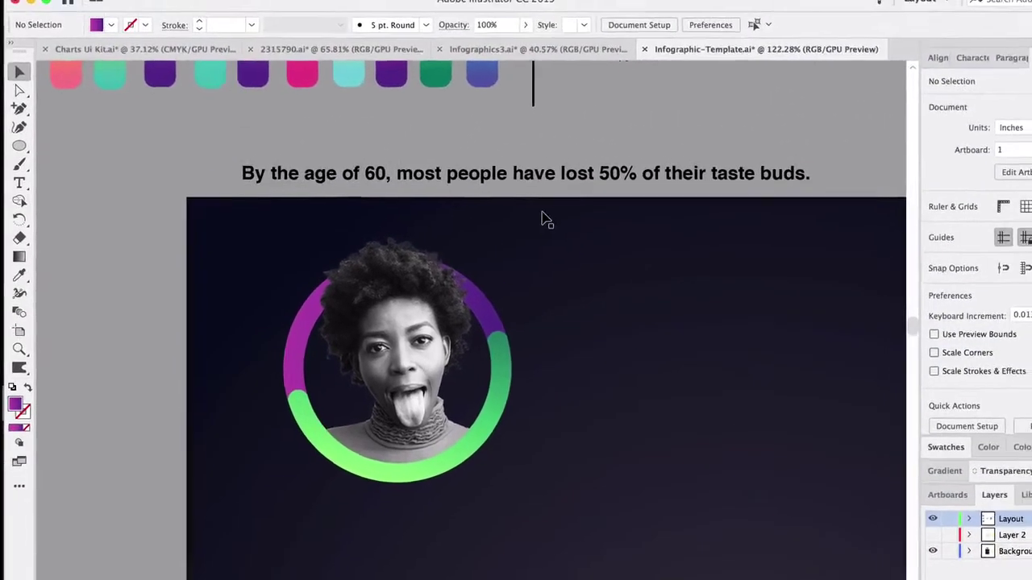
{"action": "left_click", "coordinate": [745, 69]}
{"action": "double_click", "coordinate": [564, 193]}
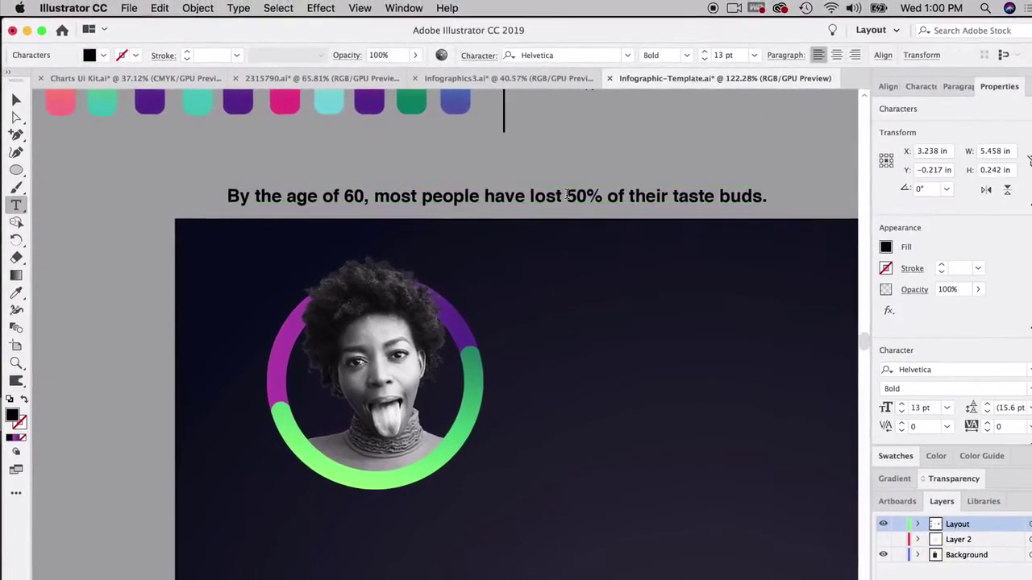
{"action": "left_click_drag", "start_coordinate": [569, 194], "coordinate": [606, 193]}
{"action": "key", "text": "super+c"}
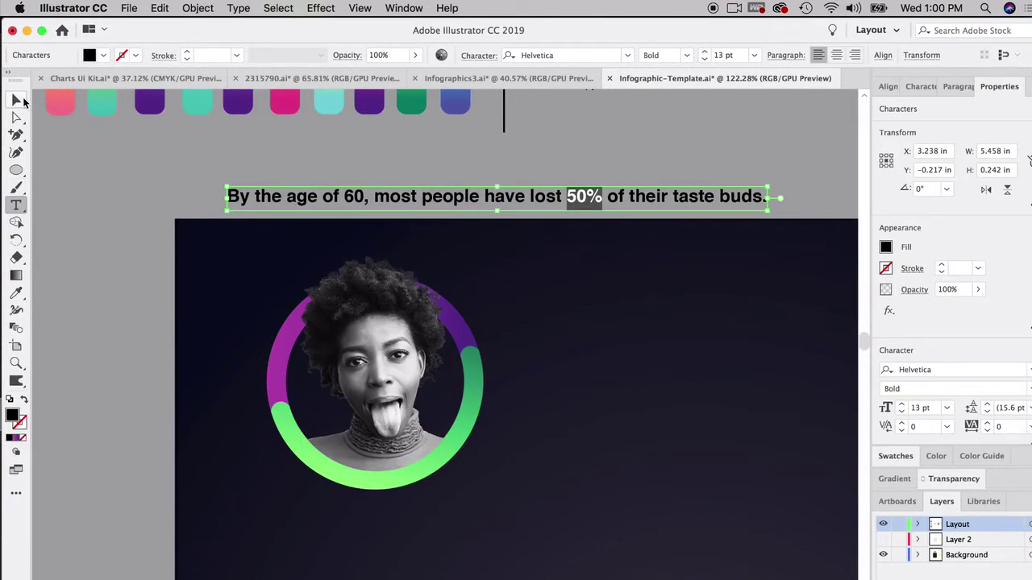
{"action": "left_click", "coordinate": [16, 99]}
{"action": "left_click", "coordinate": [16, 205]}
{"action": "left_click", "coordinate": [120, 218]}
{"action": "key", "text": "super+v"}
{"action": "key", "text": "Escape"}
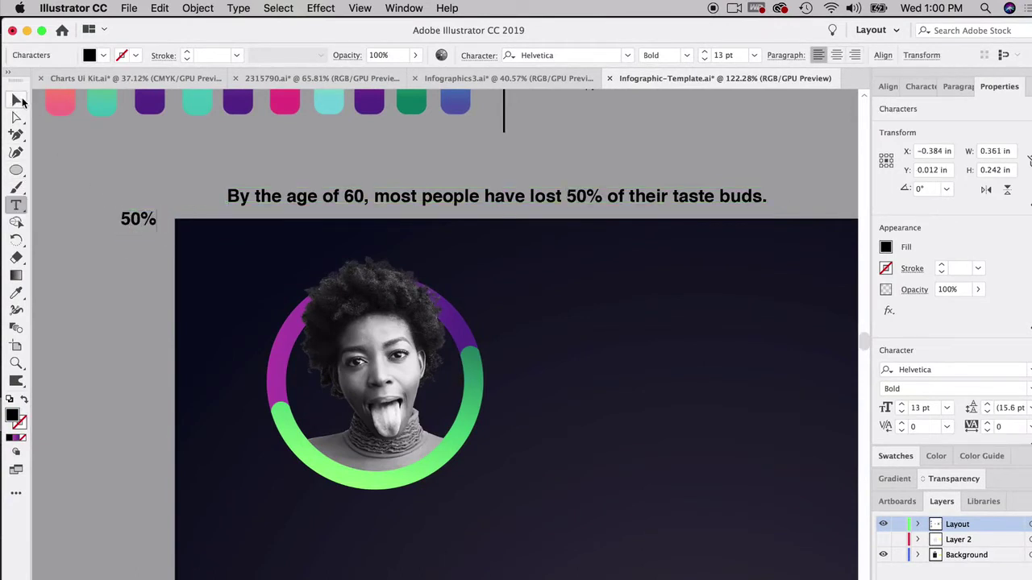
Scale the separate "50%" text up to about 50 pt.
{"action": "left_click", "coordinate": [155, 238]}
{"action": "left_click", "coordinate": [144, 224]}
{"action": "scroll", "coordinate": [567, 254], "scroll_direction": "up", "scroll_amount": 5}
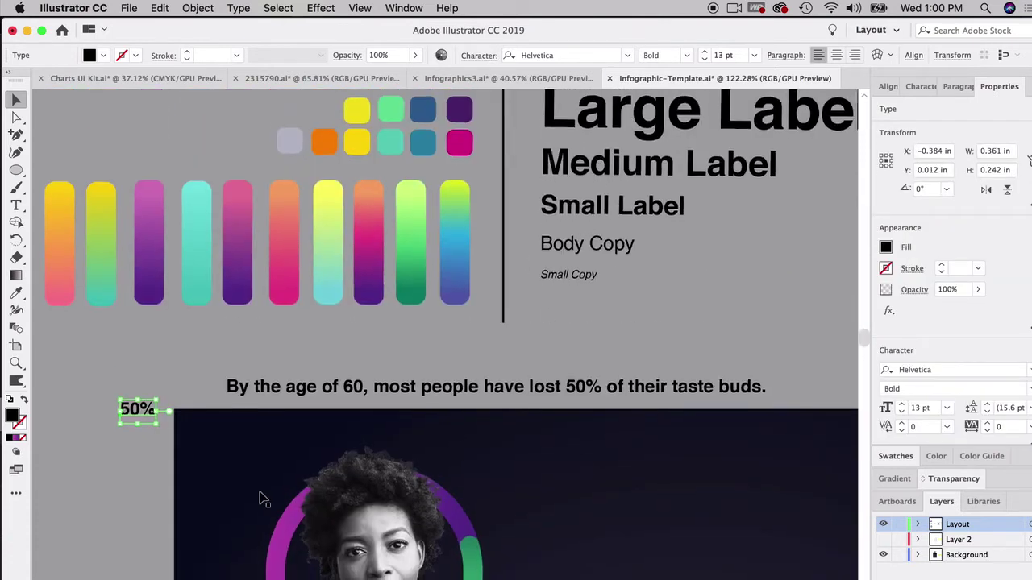
{"action": "scroll", "coordinate": [180, 394], "scroll_direction": "down", "scroll_amount": 5}
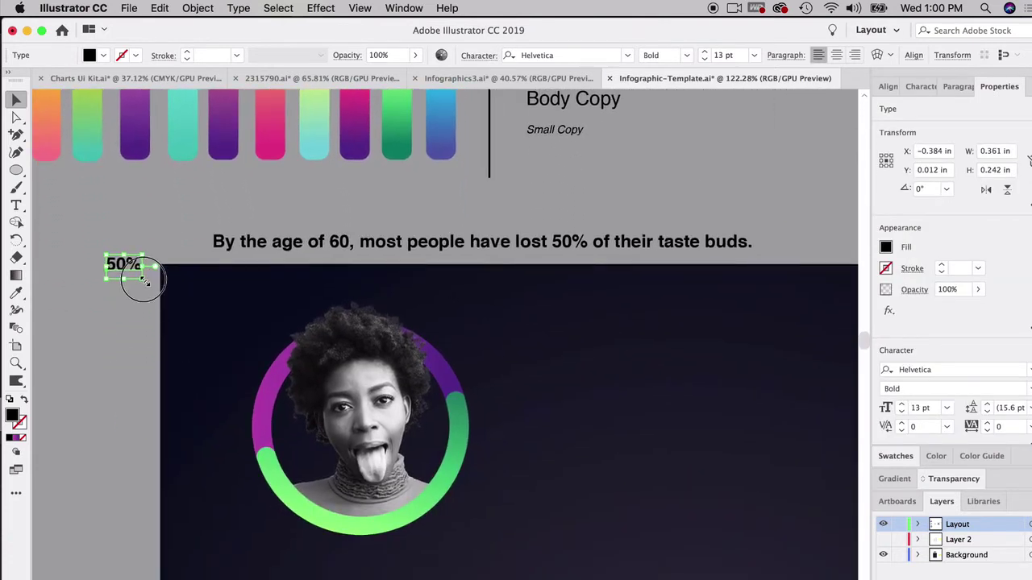
{"action": "left_click_drag", "start_coordinate": [144, 279], "coordinate": [245, 347]}
Set the fill of the "50%" text to white (FFFFFF).
{"action": "double_click", "coordinate": [19, 418]}
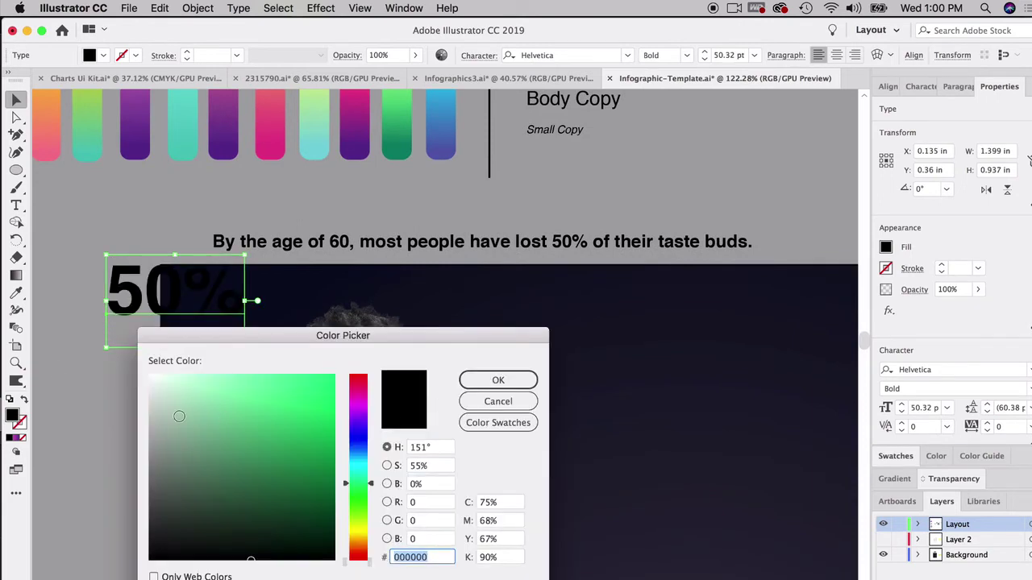
{"action": "left_click", "coordinate": [150, 376]}
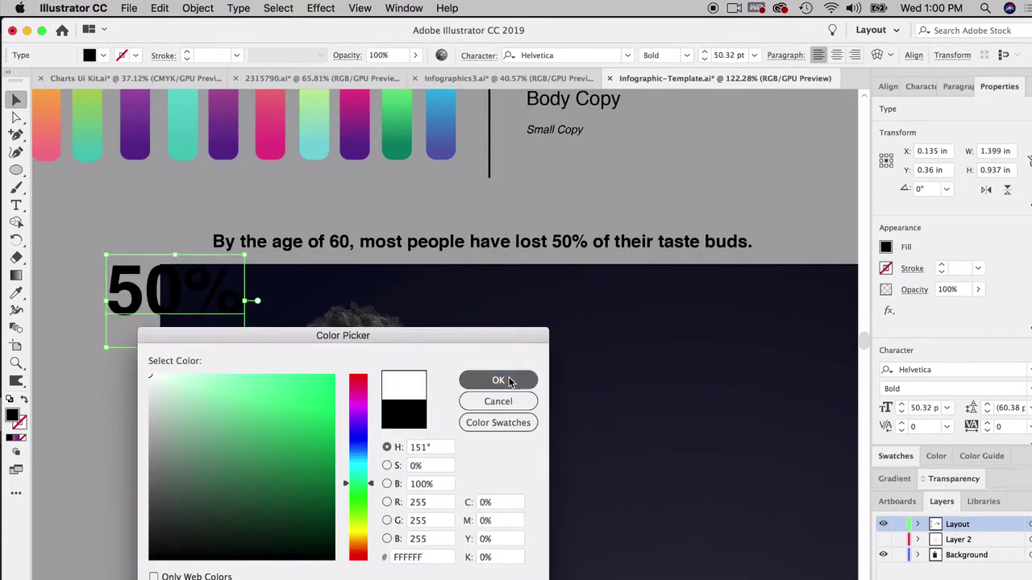
{"action": "left_click", "coordinate": [498, 380]}
Place the "50%" text over the woman's hair and scale it down to about 41 pt.
{"action": "left_click_drag", "start_coordinate": [169, 300], "coordinate": [343, 346]}
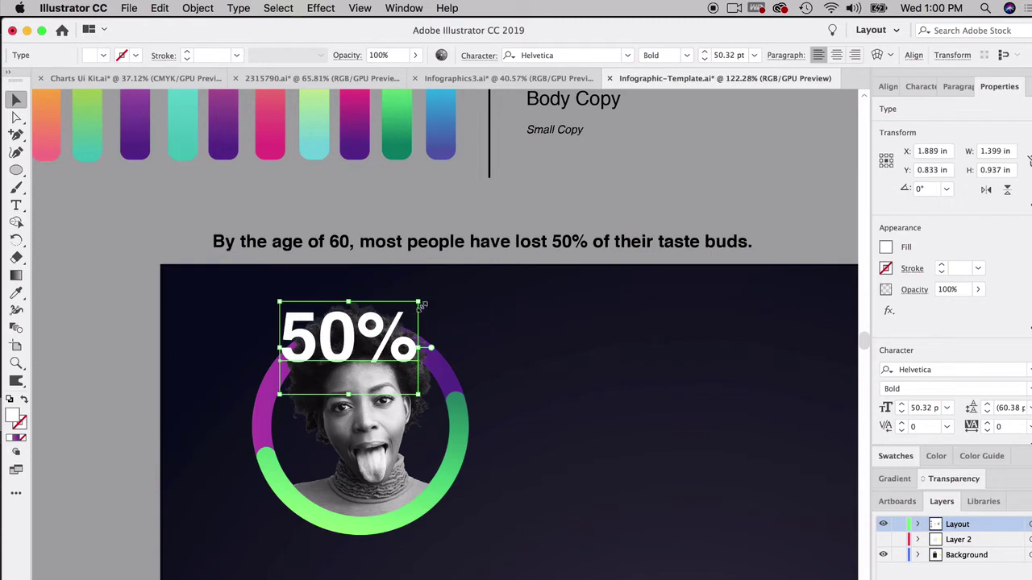
{"action": "left_click_drag", "start_coordinate": [421, 304], "coordinate": [394, 319]}
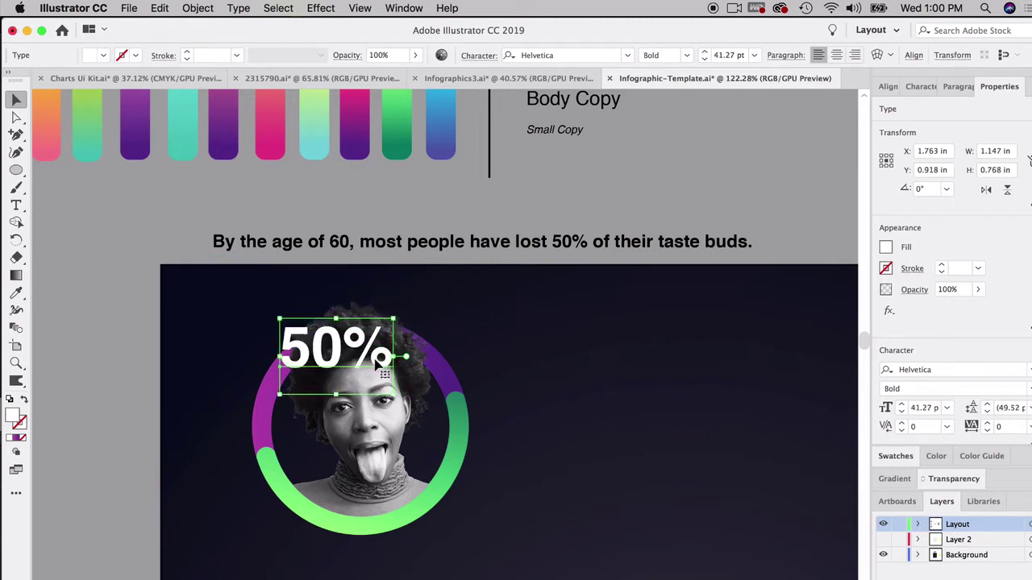
Move the "50%" text off the portrait and back, placing it centred over the woman's hair.
{"action": "left_click_drag", "start_coordinate": [358, 364], "coordinate": [266, 369]}
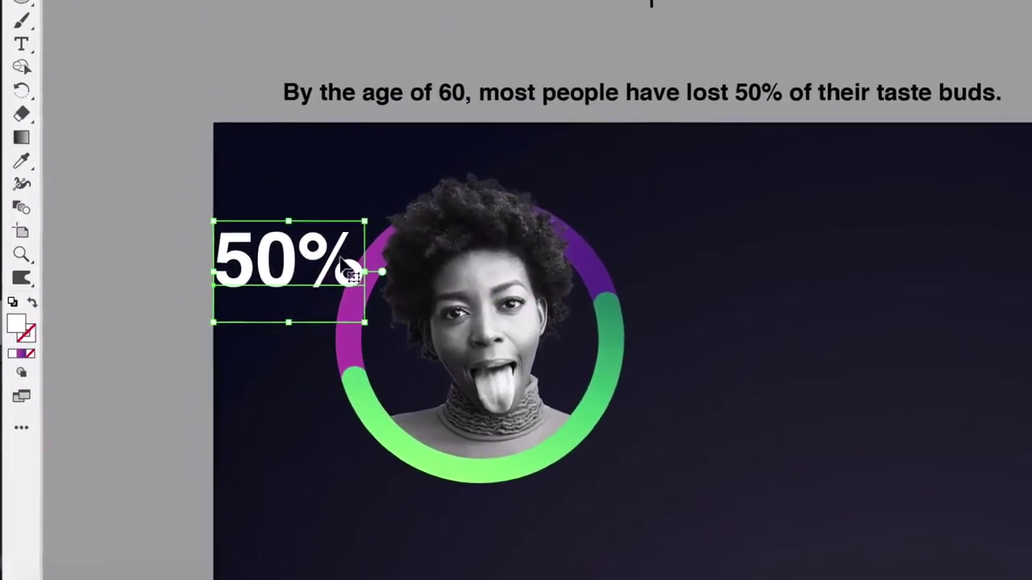
{"action": "left_click_drag", "start_coordinate": [302, 269], "coordinate": [503, 220]}
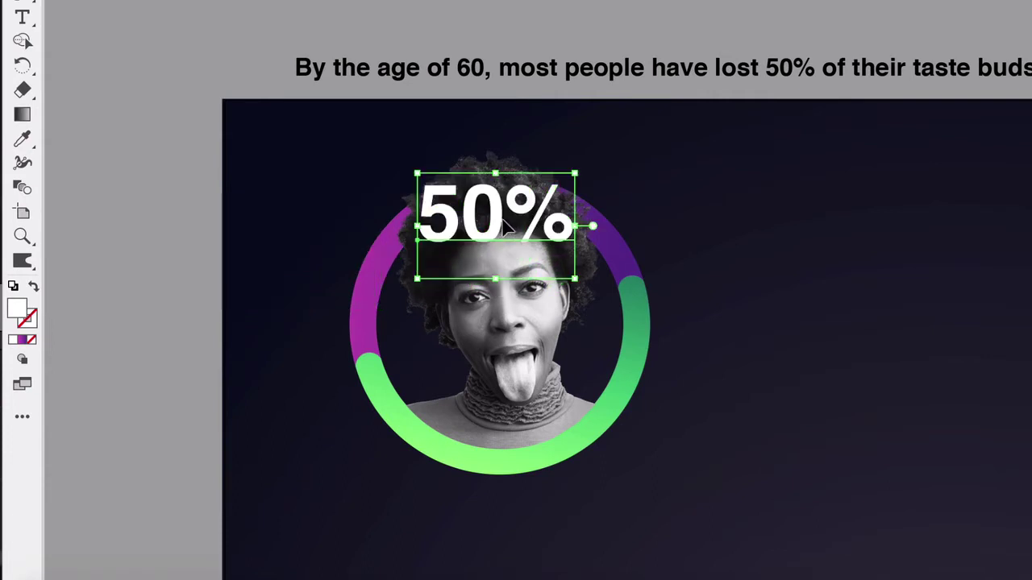
{"action": "left_click", "coordinate": [184, 74]}
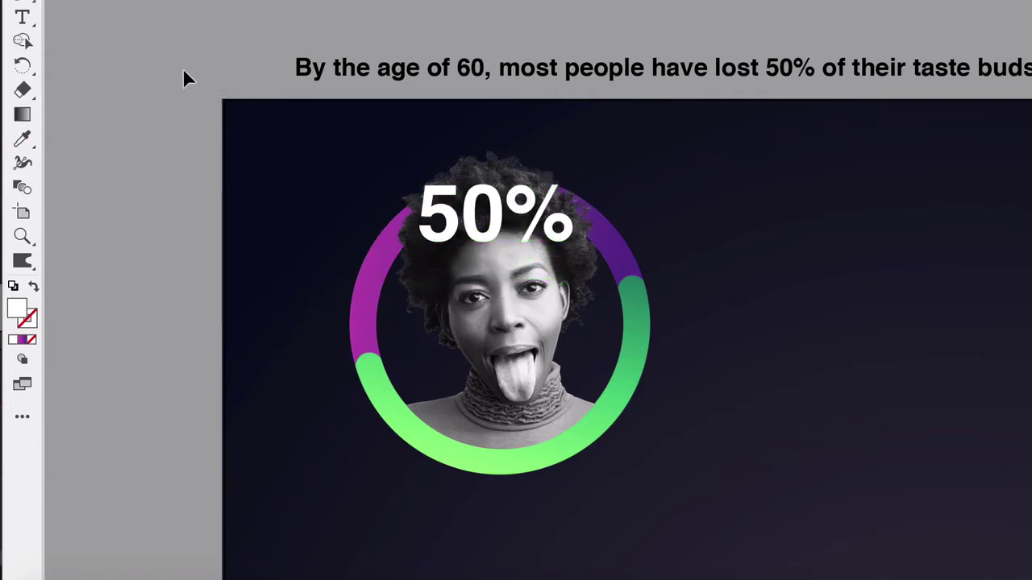
Set the tracking of the "50%" text to -25 and nudge it slightly to recentre it over the hair.
{"action": "left_click", "coordinate": [507, 216]}
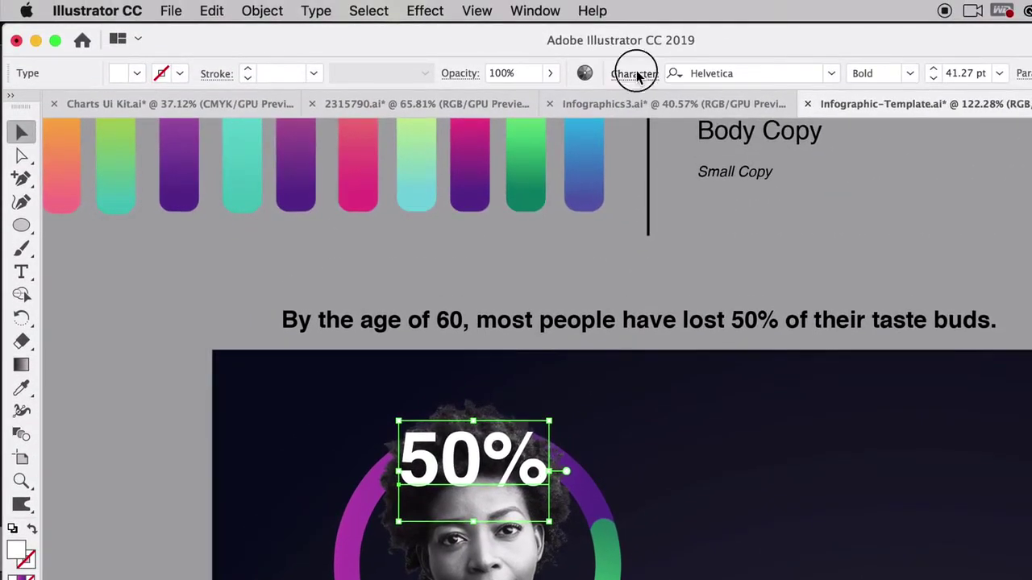
{"action": "left_click", "coordinate": [634, 72]}
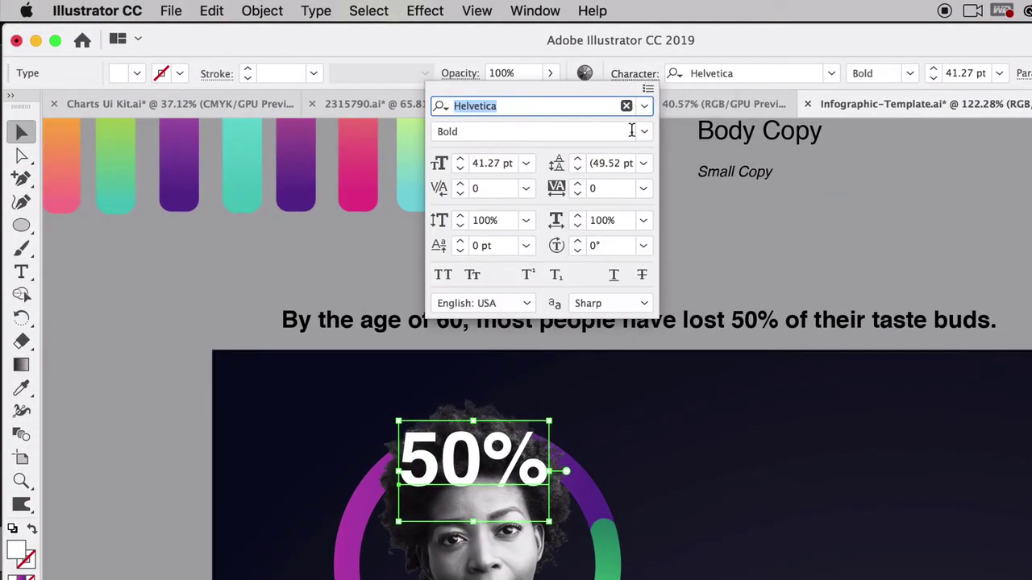
{"action": "left_click", "coordinate": [642, 188]}
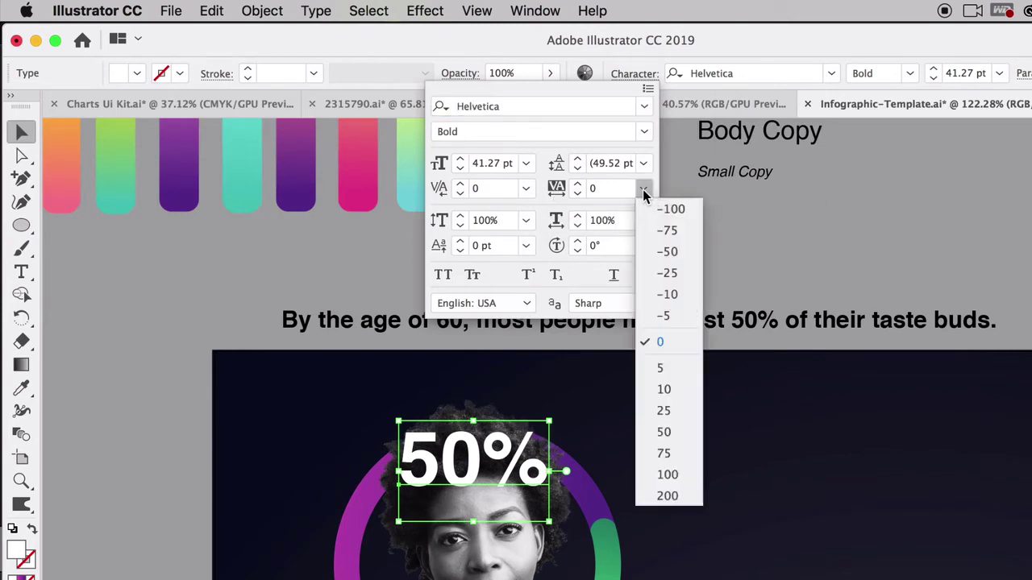
{"action": "left_click", "coordinate": [669, 274]}
{"action": "left_click", "coordinate": [494, 489]}
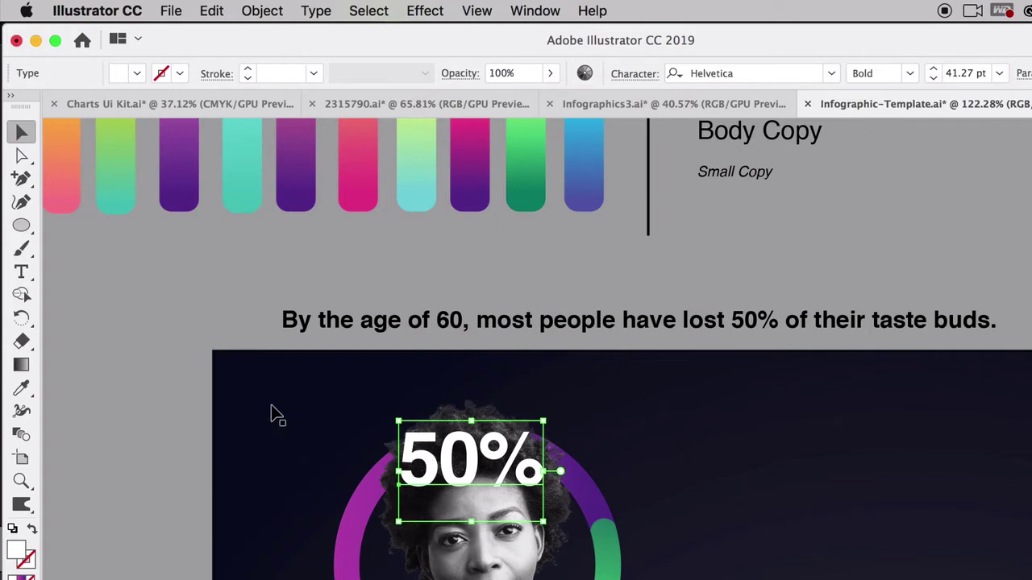
{"action": "left_click", "coordinate": [273, 426]}
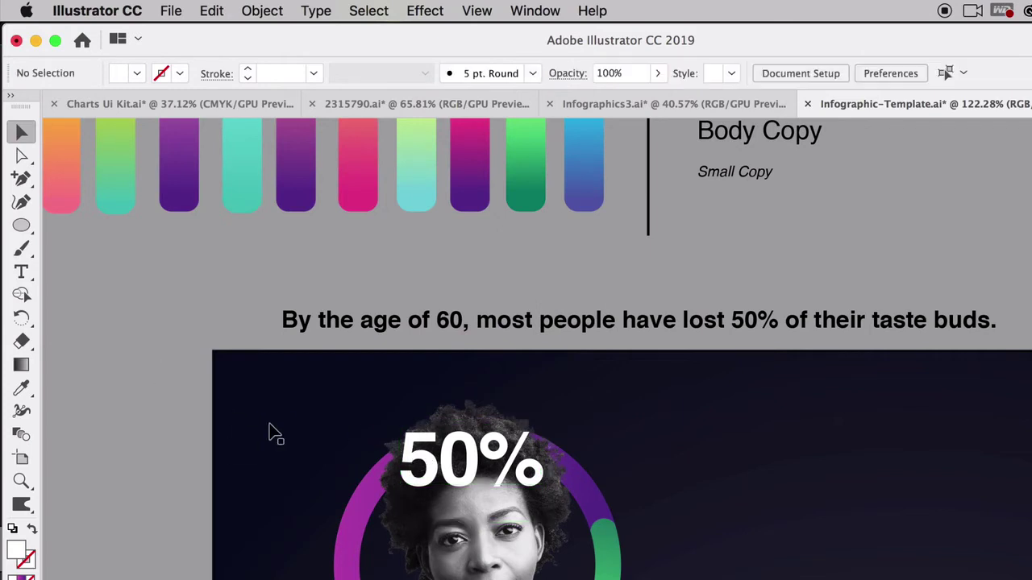
{"action": "left_click", "coordinate": [459, 459]}
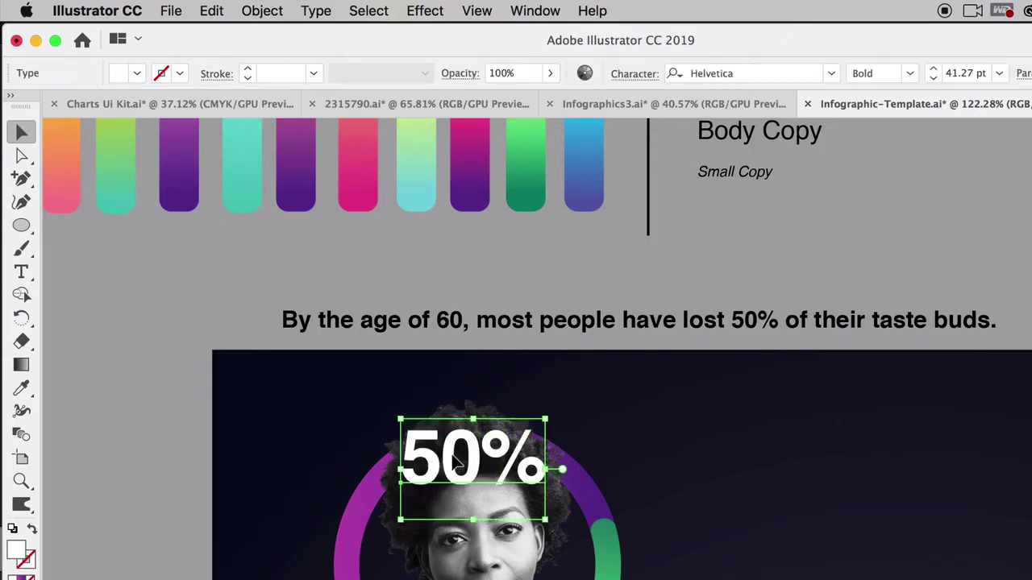
{"action": "left_click", "coordinate": [127, 308]}
Add a Multiply drop shadow to the "50%" text with 75% opacity, 0.1 in X and Y offsets and 0.07 in blur.
{"action": "left_click", "coordinate": [472, 463]}
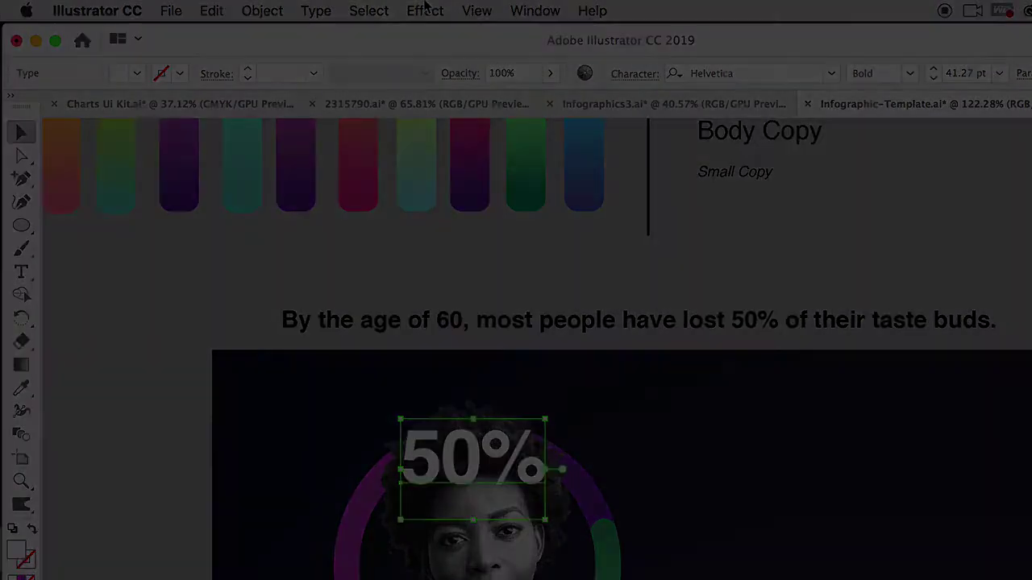
{"action": "left_click", "coordinate": [425, 10]}
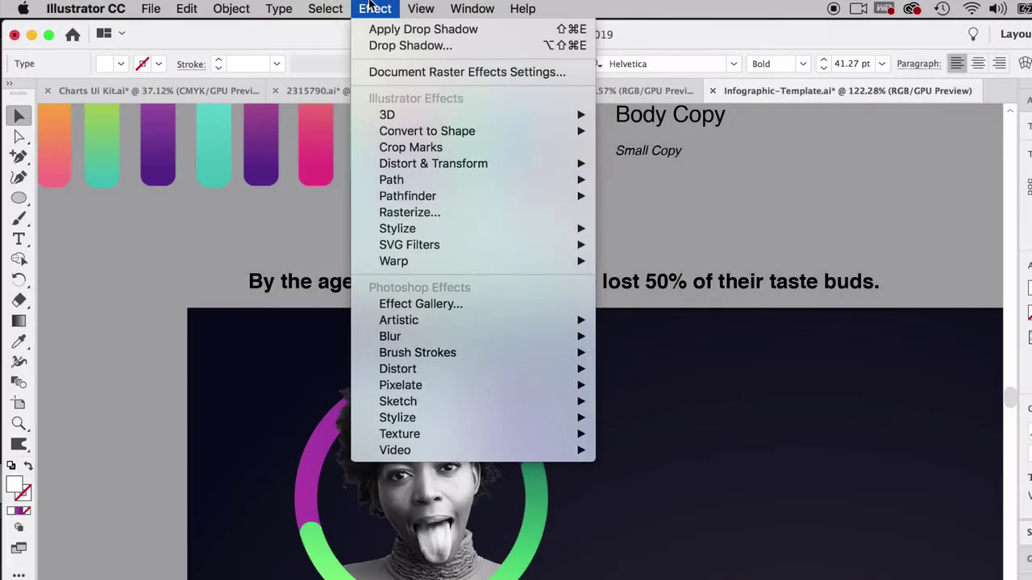
{"action": "left_click", "coordinate": [376, 45]}
{"action": "left_click_drag", "start_coordinate": [728, 238], "coordinate": [612, 267]}
{"action": "left_click", "coordinate": [563, 471]}
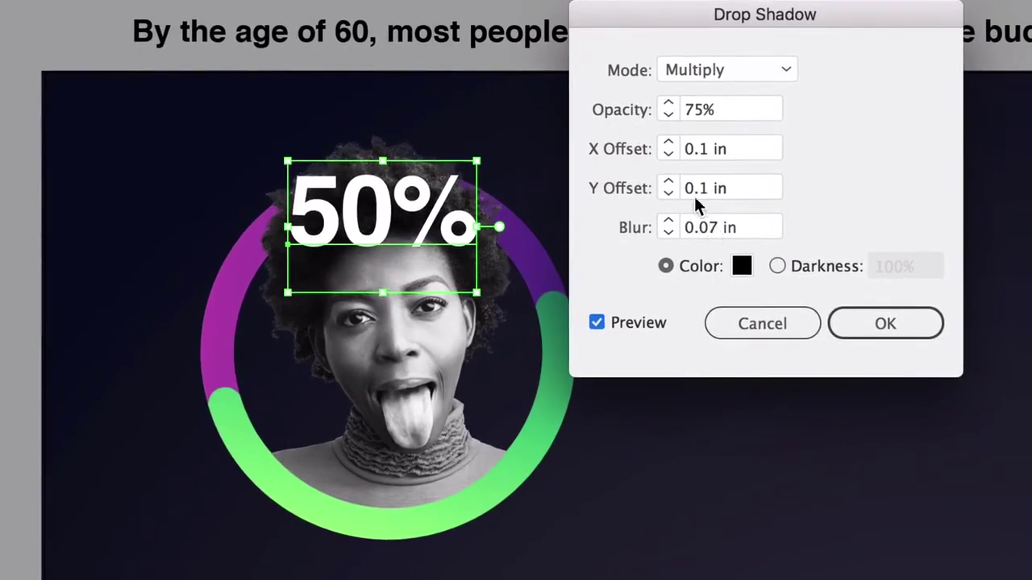
{"action": "left_click", "coordinate": [721, 112]}
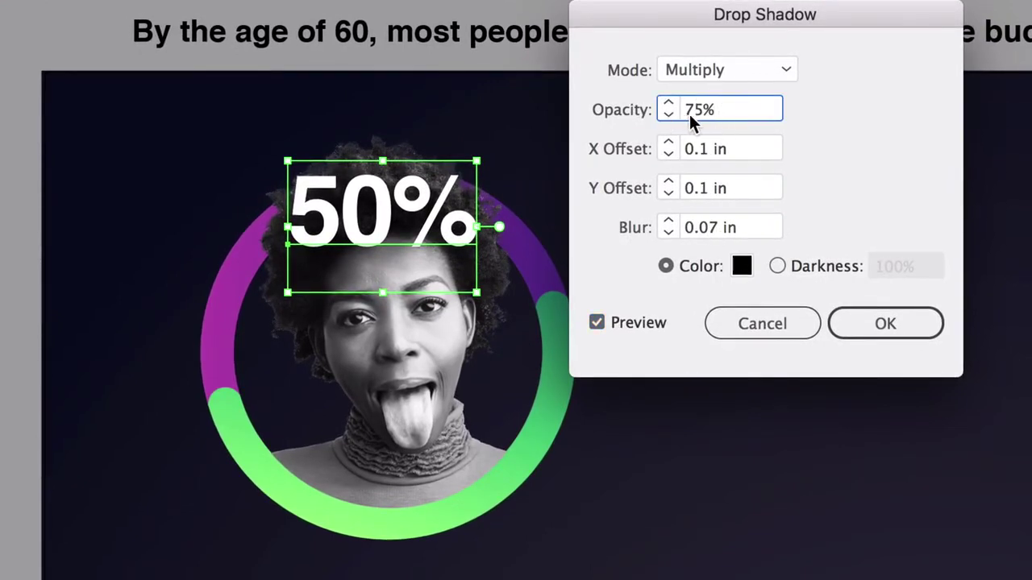
{"action": "left_click", "coordinate": [935, 331]}
{"action": "left_click", "coordinate": [871, 50]}
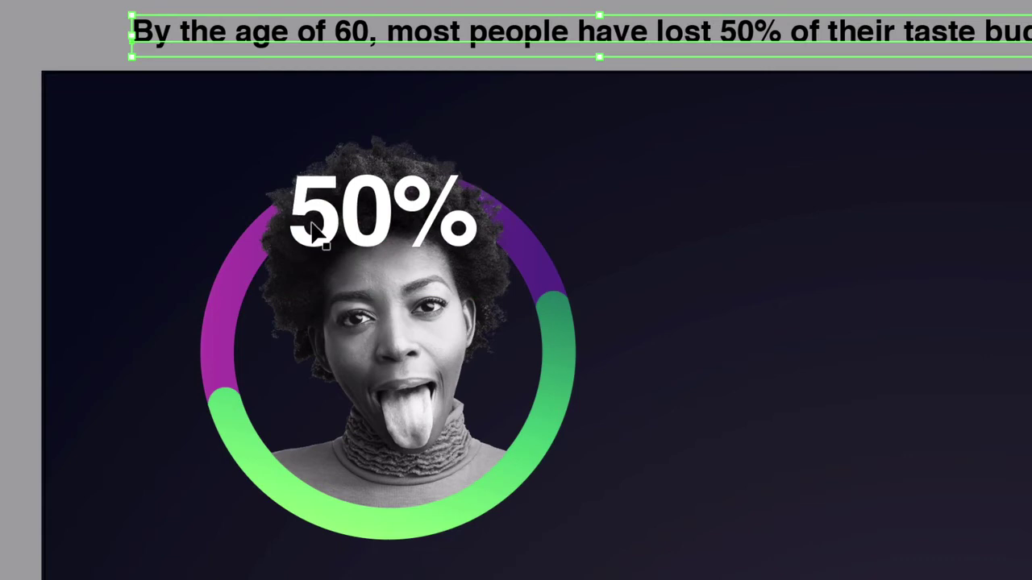
{"action": "left_click", "coordinate": [13, 207]}
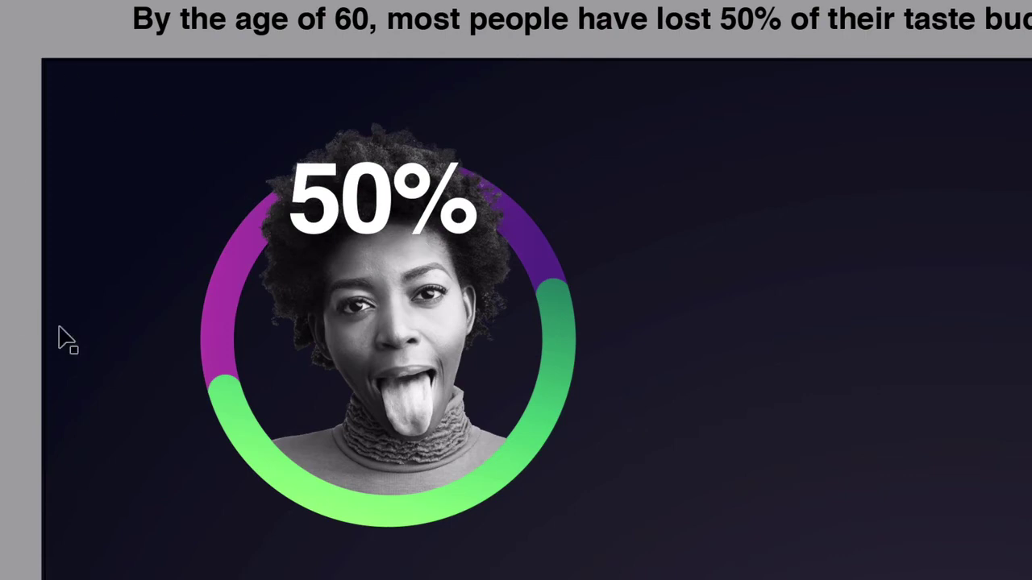
Add a Multiply drop shadow to the green arc with 44% opacity, 0.1 in X and Y offsets and 0.07 in blur.
{"action": "left_click", "coordinate": [222, 407]}
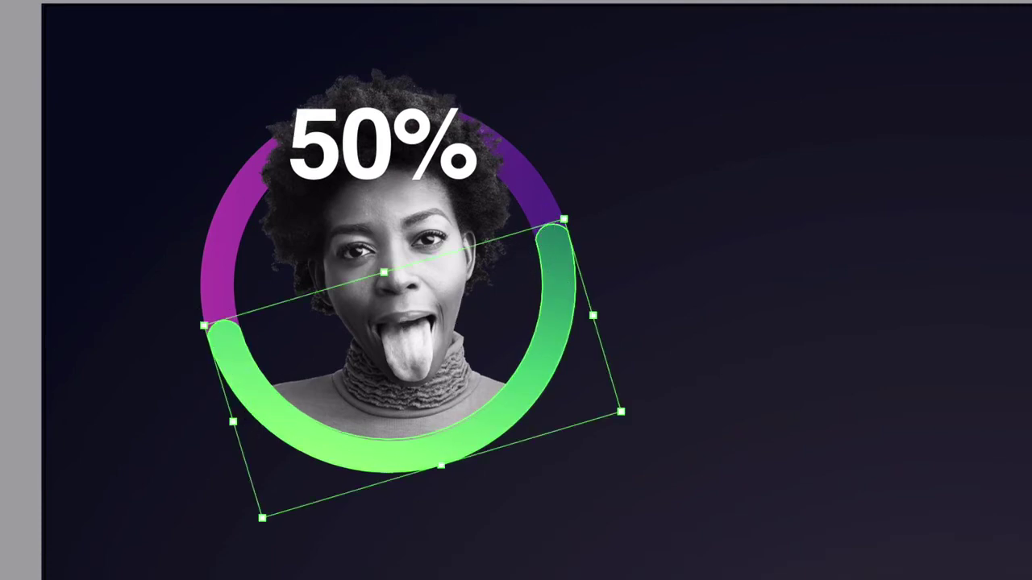
{"action": "left_click", "coordinate": [316, 0]}
{"action": "left_click", "coordinate": [701, 0]}
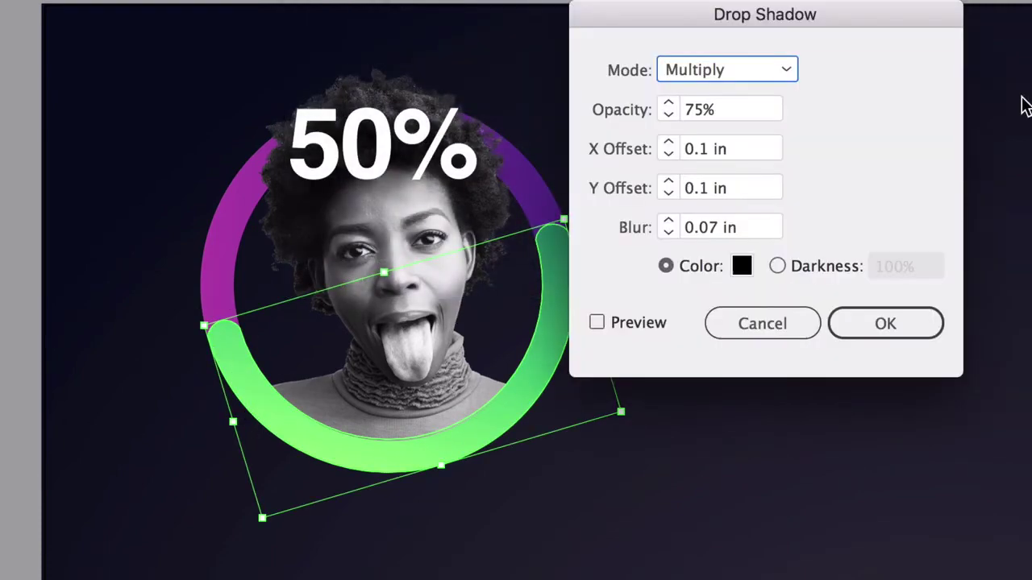
{"action": "left_click", "coordinate": [597, 323]}
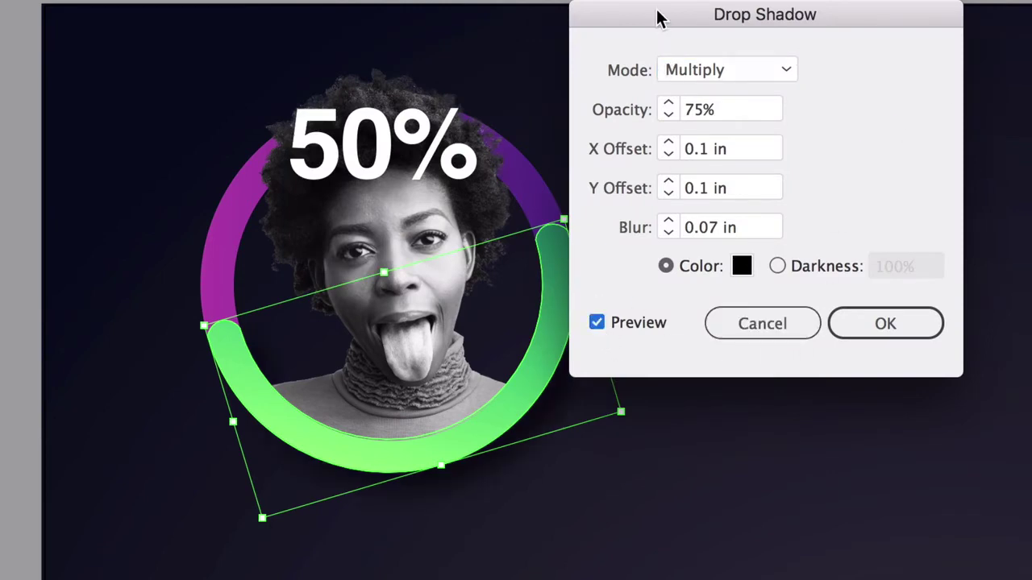
{"action": "left_click_drag", "start_coordinate": [659, 18], "coordinate": [858, 42]}
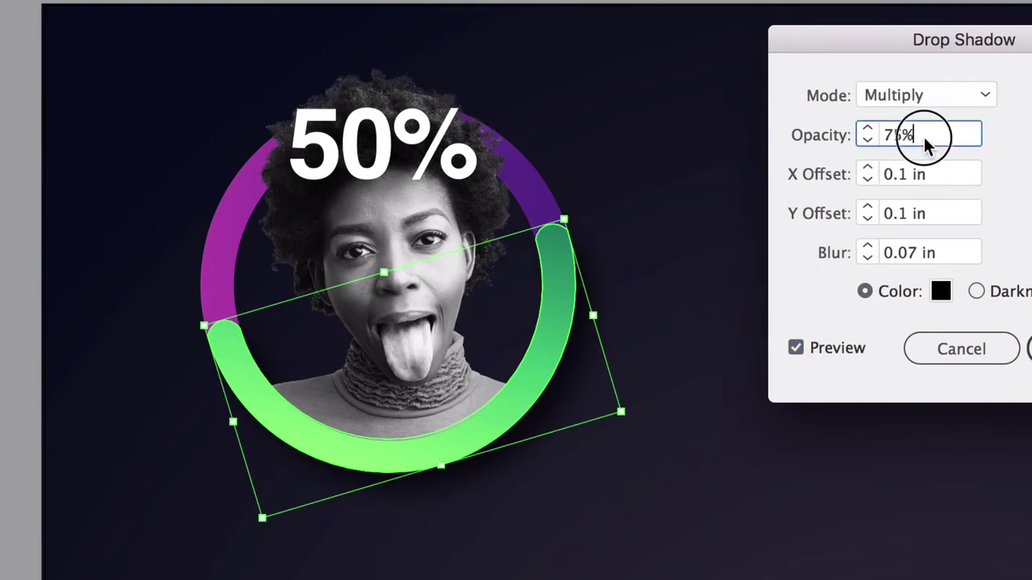
{"action": "left_click_drag", "start_coordinate": [927, 137], "coordinate": [888, 135]}
{"action": "type", "text": "44"}
{"action": "left_click", "coordinate": [949, 173]}
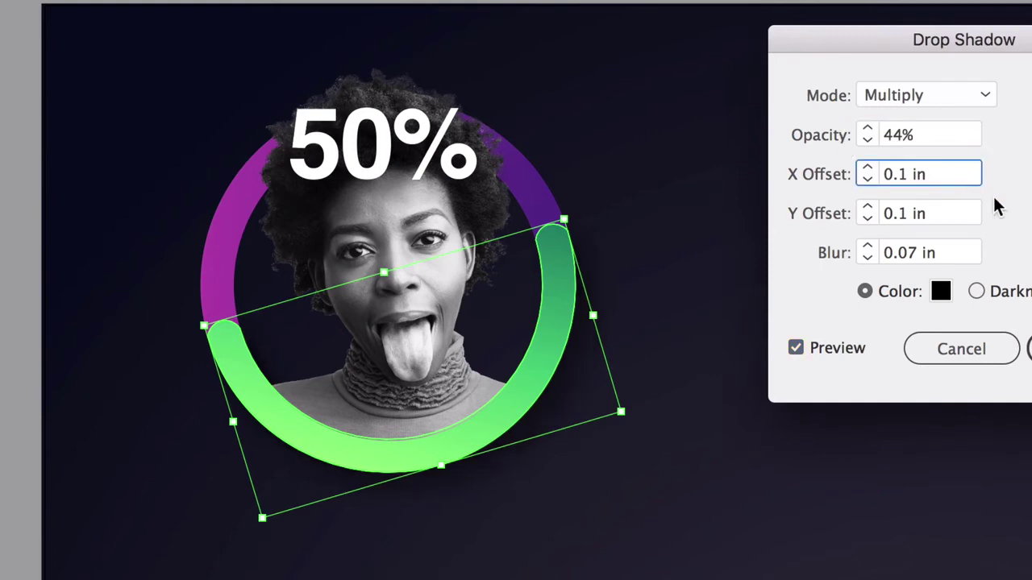
{"action": "left_click", "coordinate": [1028, 348]}
{"action": "left_click", "coordinate": [955, 69]}
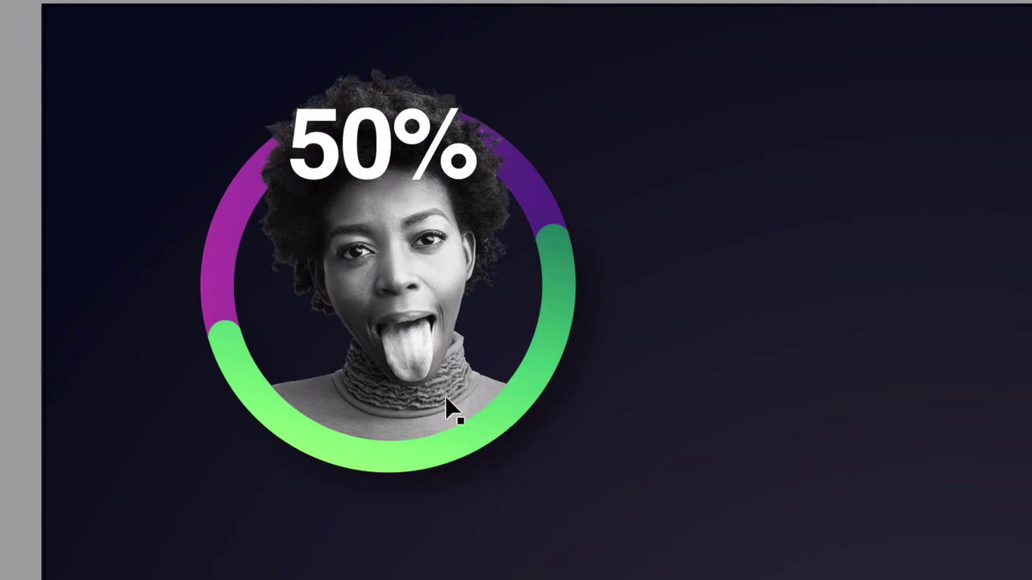
Apply a drop shadow to the full purple ring beneath the green arc.
{"action": "left_click", "coordinate": [252, 241]}
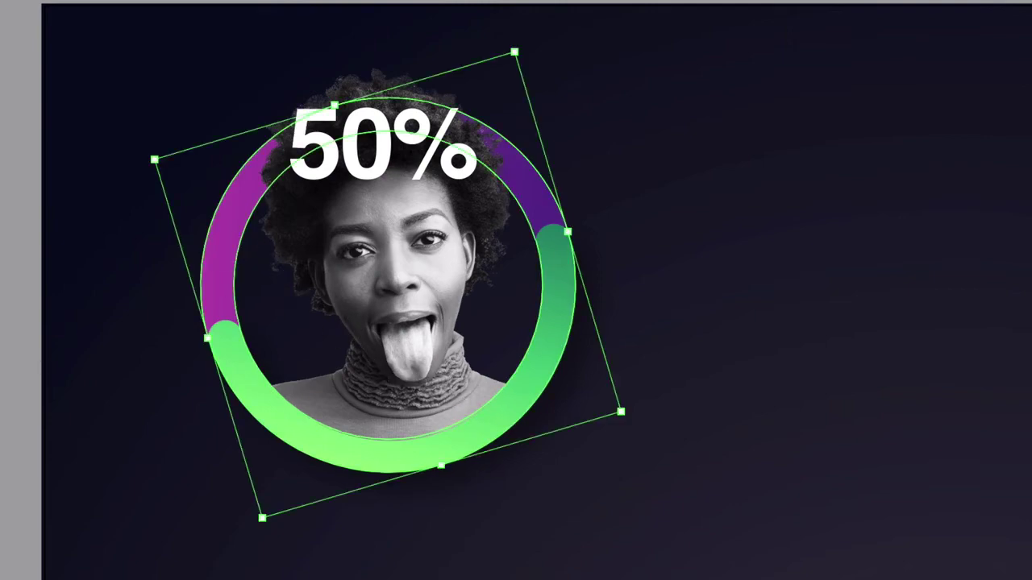
{"action": "left_click", "coordinate": [311, 0]}
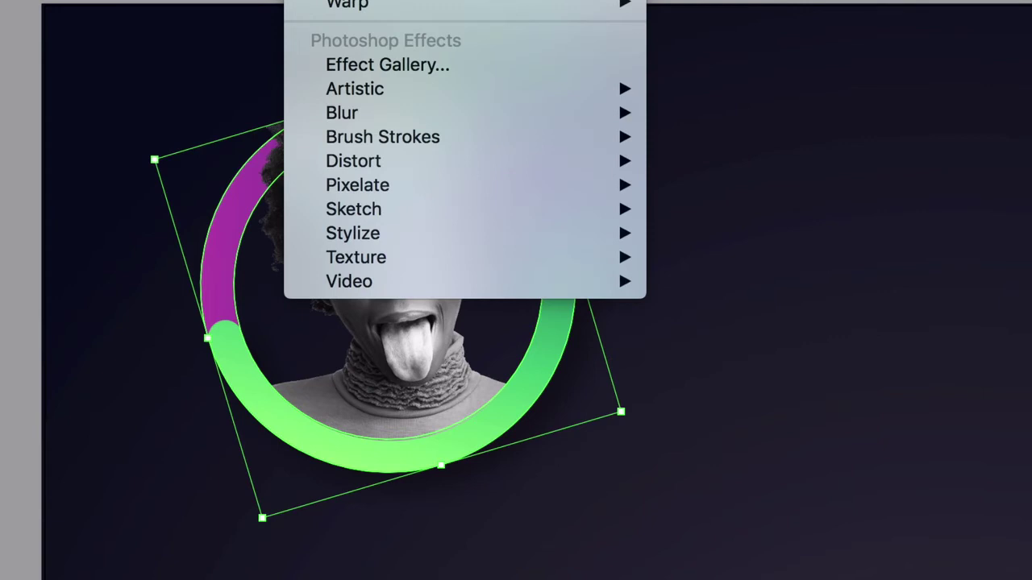
{"action": "key", "text": "Escape"}
{"action": "key", "text": "super+shift+a"}
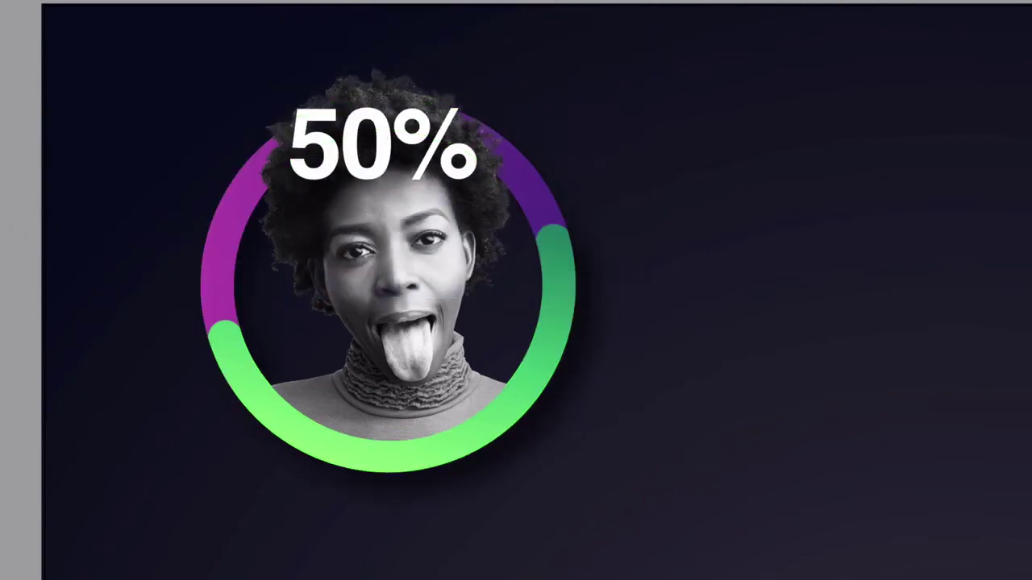
Apply a drop shadow to the masked portrait of the woman and deselect it.
{"action": "left_click", "coordinate": [391, 271]}
{"action": "left_click", "coordinate": [311, 0]}
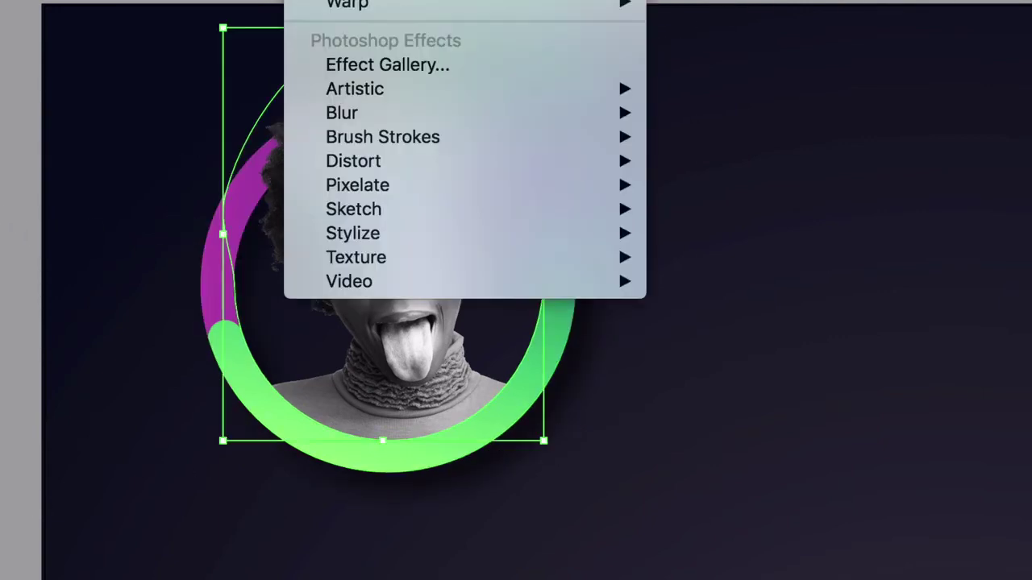
{"action": "mouse_move", "coordinate": [383, 0]}
{"action": "key", "text": "Escape"}
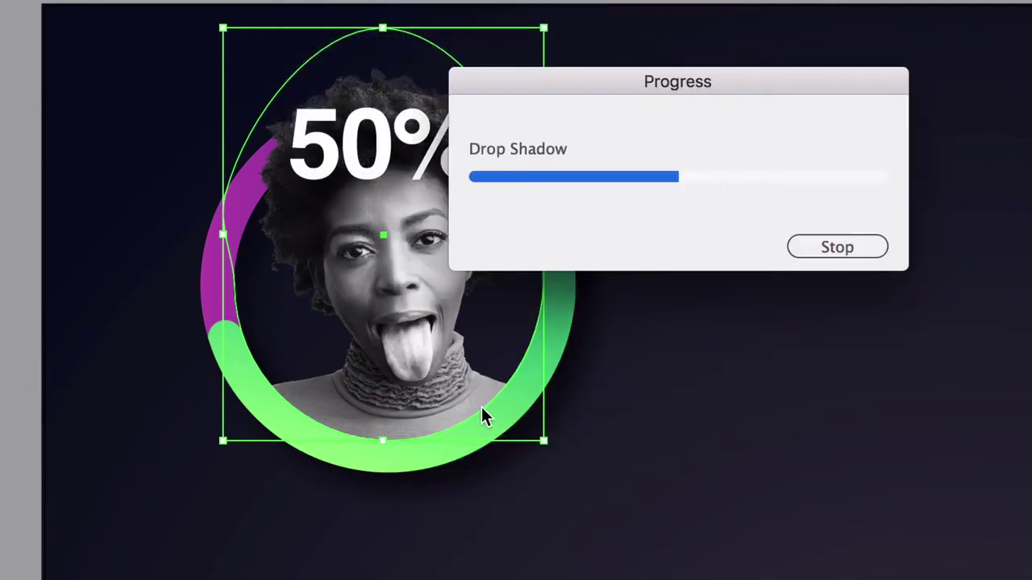
{"action": "left_click", "coordinate": [504, 480]}
{"action": "left_click", "coordinate": [63, 433]}
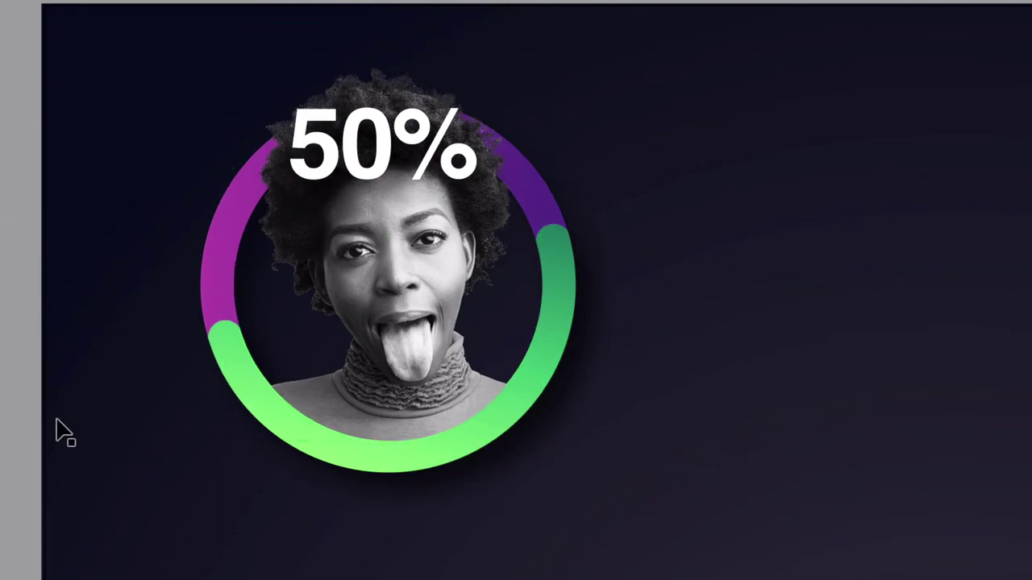